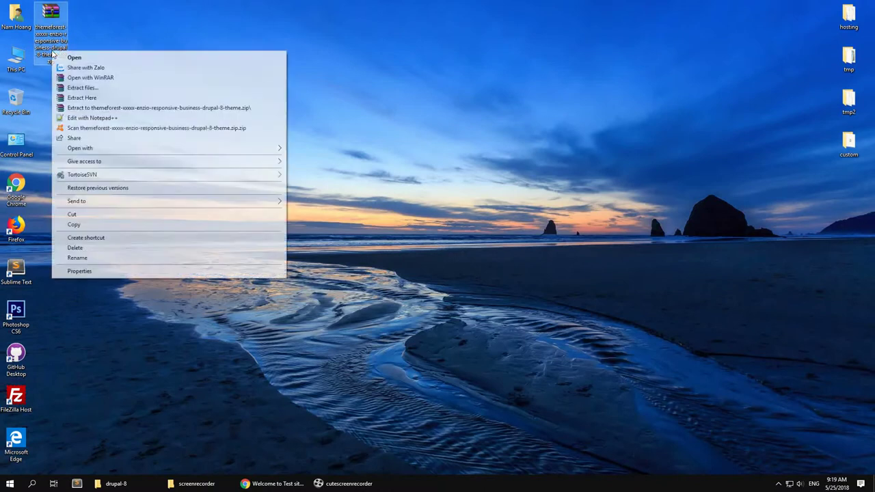
Extract the Enzio theme zip into its own folder on the desktop and close the screenrecorder folder window
{"action": "left_click", "coordinate": [121, 108]}
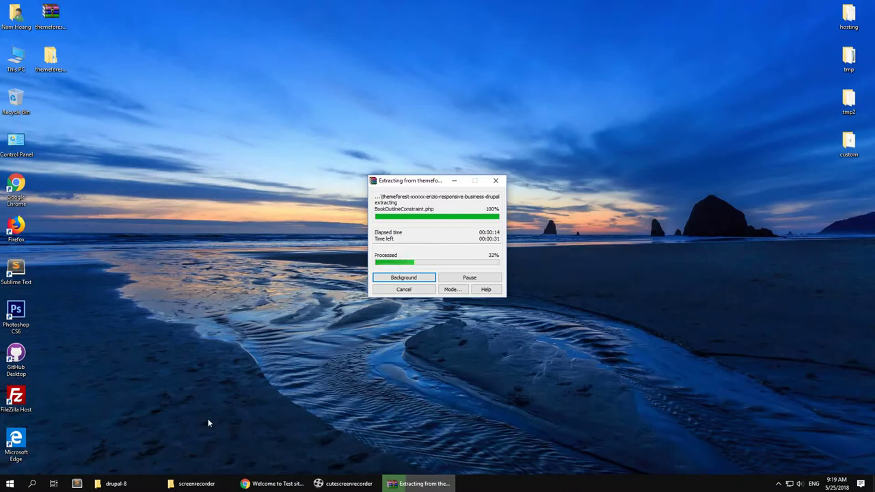
{"action": "right_click", "coordinate": [220, 482]}
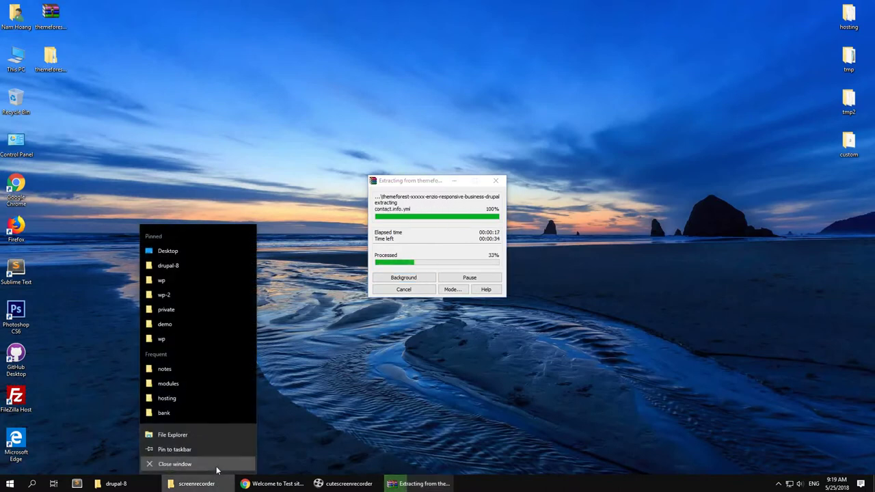
{"action": "left_click", "coordinate": [217, 467]}
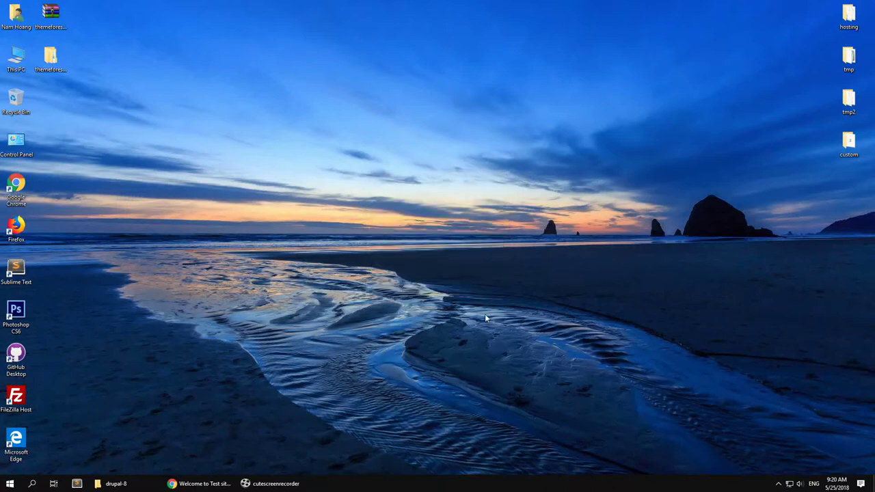
Open the extracted Enzio theme folder from the desktop, leaving the drupal-8 folder window minimized
{"action": "left_click", "coordinate": [134, 485]}
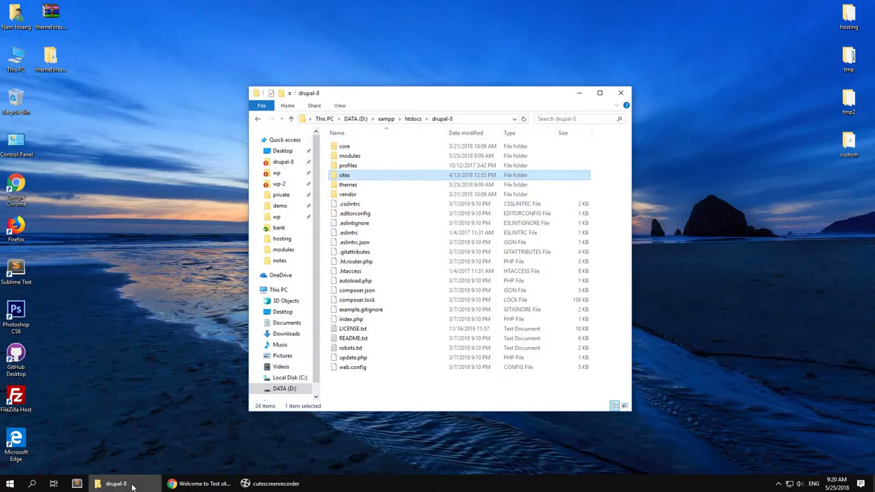
{"action": "left_click", "coordinate": [133, 485]}
{"action": "left_click", "coordinate": [51, 61]}
{"action": "double_click", "coordinate": [60, 89]}
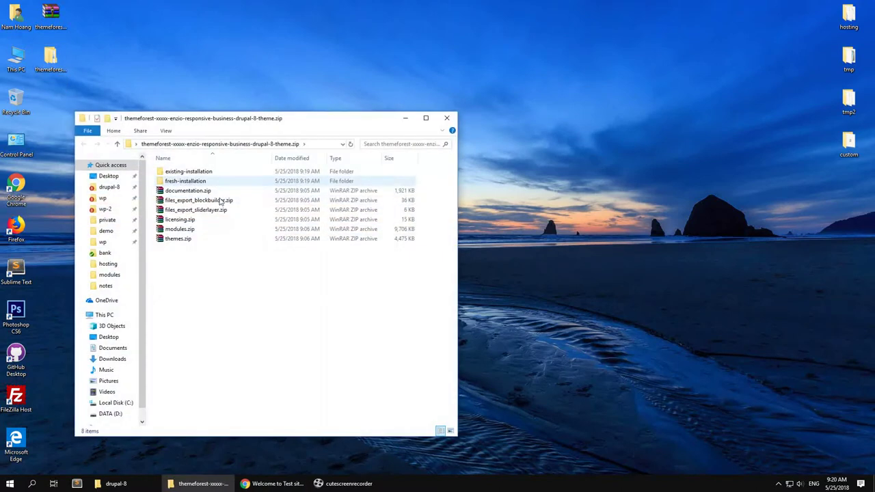
Examine the theme package's contents, from the fresh-installation folder through the documentation, export, licensing, modules and themes archives
{"action": "left_click", "coordinate": [188, 181]}
{"action": "left_click", "coordinate": [186, 191]}
{"action": "left_click", "coordinate": [183, 200]}
{"action": "left_click", "coordinate": [182, 210]}
{"action": "left_click", "coordinate": [181, 219]}
{"action": "left_click", "coordinate": [179, 229]}
{"action": "left_click", "coordinate": [180, 238]}
{"action": "left_click", "coordinate": [220, 298]}
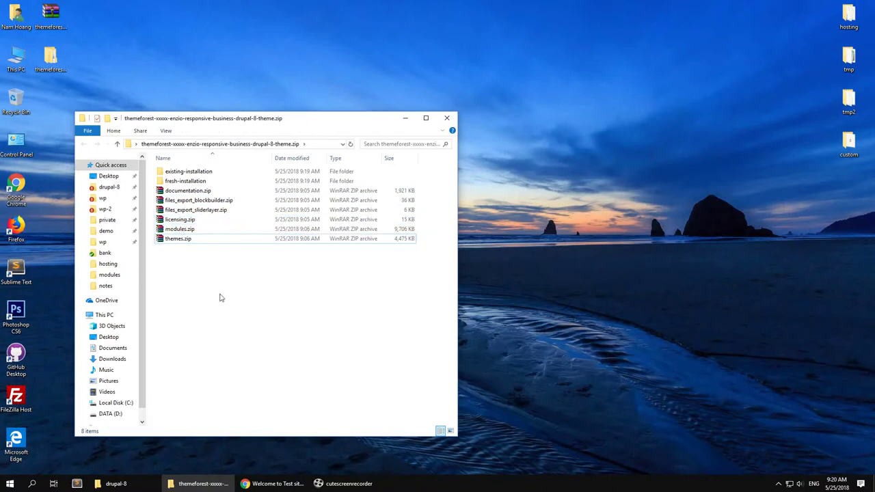
Open the existing-installation folder and review its modules, sites and themes subfolders
{"action": "double_click", "coordinate": [186, 171]}
{"action": "left_click", "coordinate": [176, 171]}
{"action": "left_click", "coordinate": [172, 181]}
{"action": "left_click", "coordinate": [174, 191]}
{"action": "left_click", "coordinate": [207, 270]}
Bring up the Drupal test site in the browser, then arrange the drupal-8 and existing-installation folder windows side by side
{"action": "left_click", "coordinate": [272, 484]}
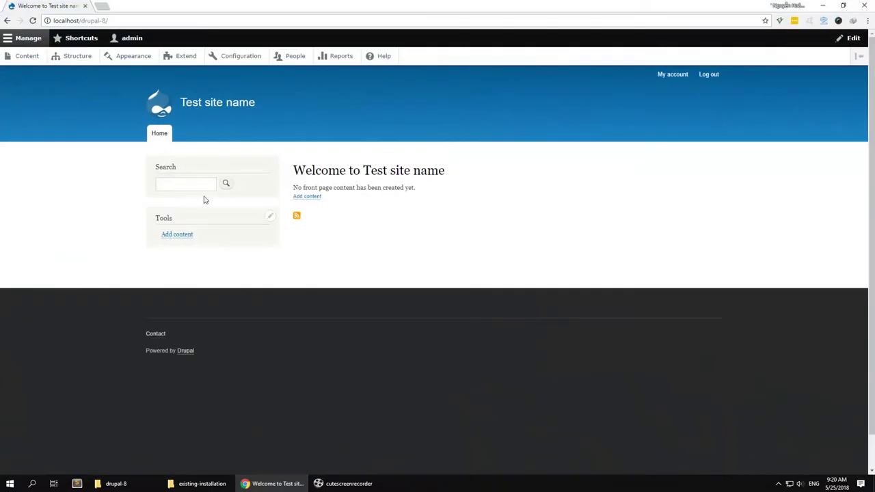
{"action": "left_click", "coordinate": [113, 482]}
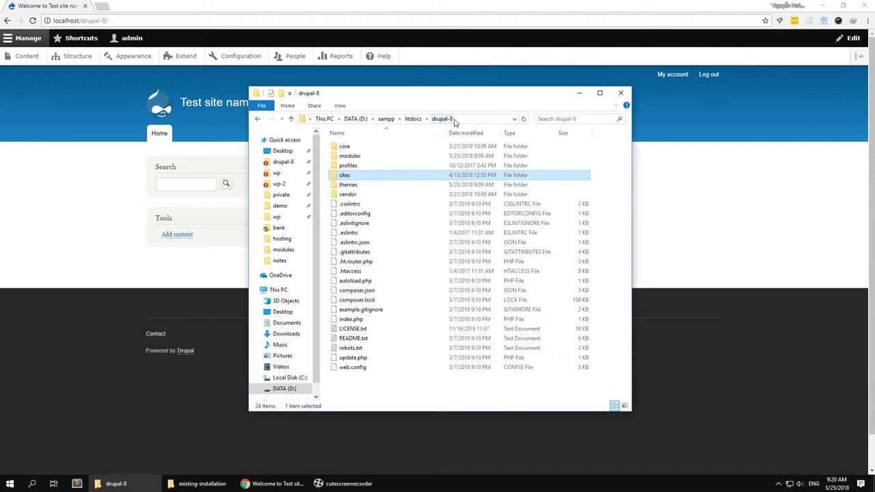
{"action": "left_click", "coordinate": [200, 483]}
{"action": "left_click_drag", "start_coordinate": [447, 99], "coordinate": [661, 73]}
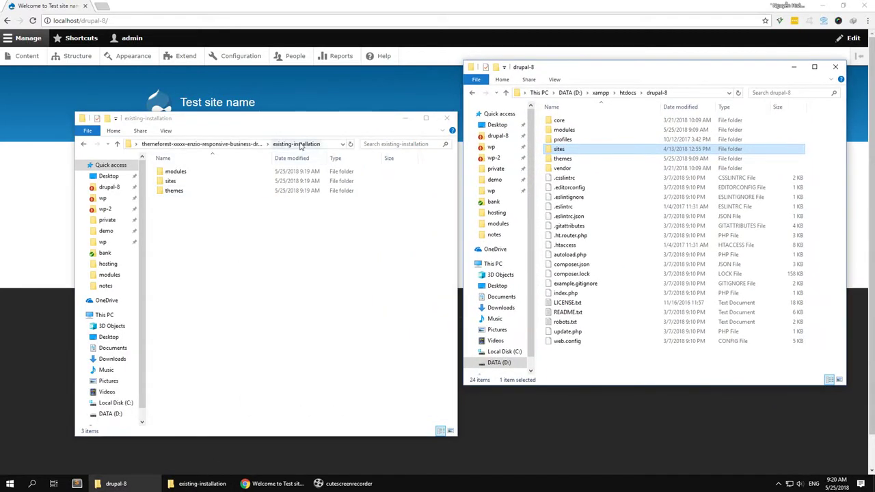
Copy all folders from existing-installation's modules folder into the modules folder of drupal-8
{"action": "double_click", "coordinate": [563, 130]}
{"action": "left_click_drag", "start_coordinate": [187, 188], "coordinate": [664, 218]}
{"action": "double_click", "coordinate": [180, 176]}
{"action": "key", "text": "ctrl+a"}
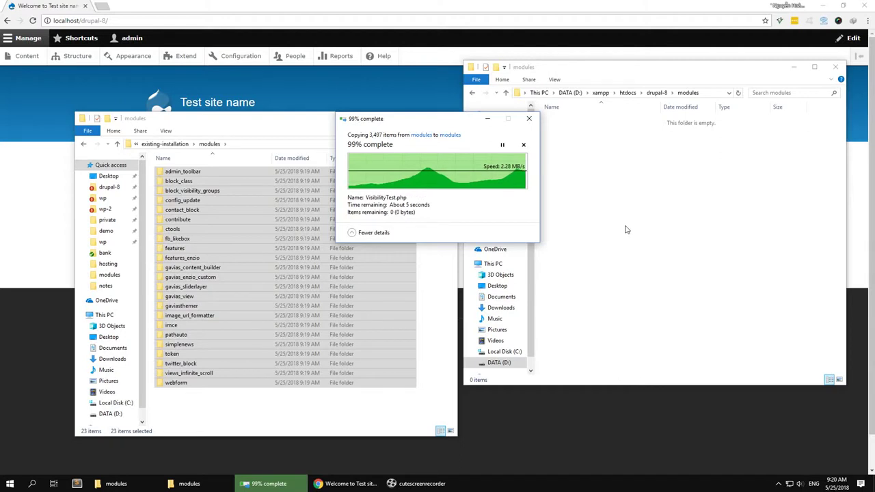
Copy the default folder from existing-installation's sites folder into the sites folder of drupal-8
{"action": "left_click", "coordinate": [165, 144]}
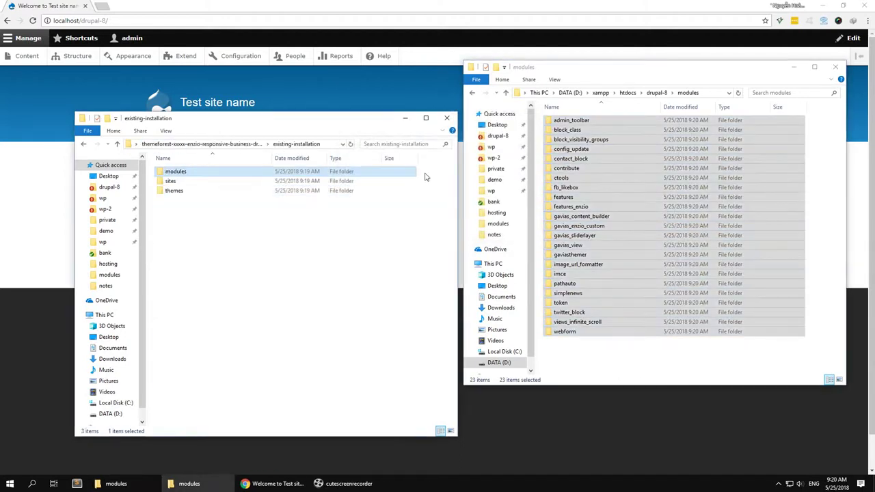
{"action": "left_click", "coordinate": [656, 92]}
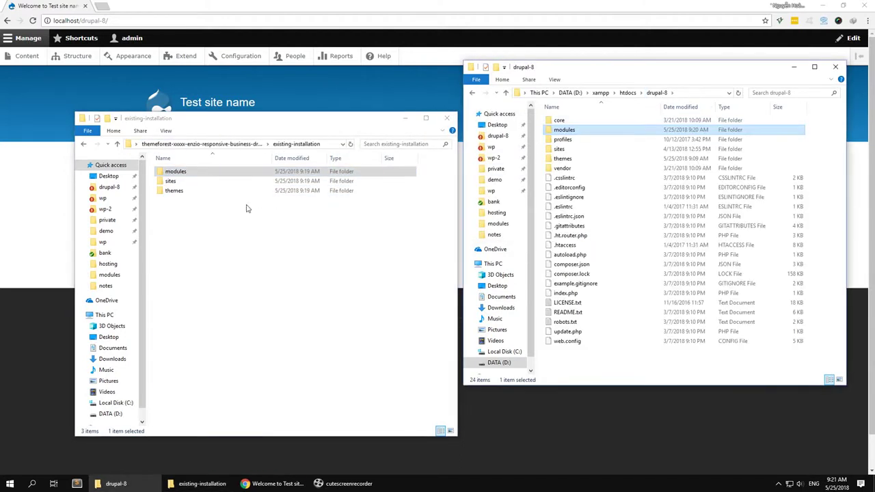
{"action": "double_click", "coordinate": [170, 180]}
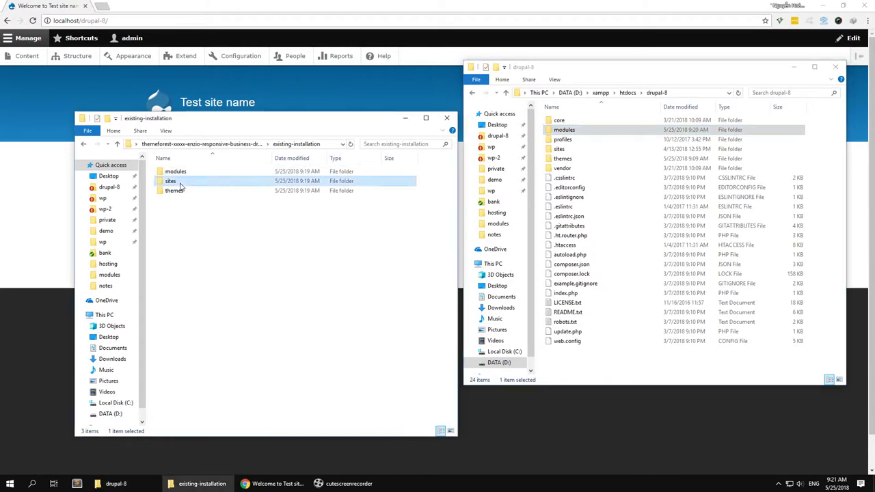
{"action": "left_click", "coordinate": [559, 149]}
{"action": "double_click", "coordinate": [559, 150]}
{"action": "left_click_drag", "start_coordinate": [219, 170], "coordinate": [664, 262]}
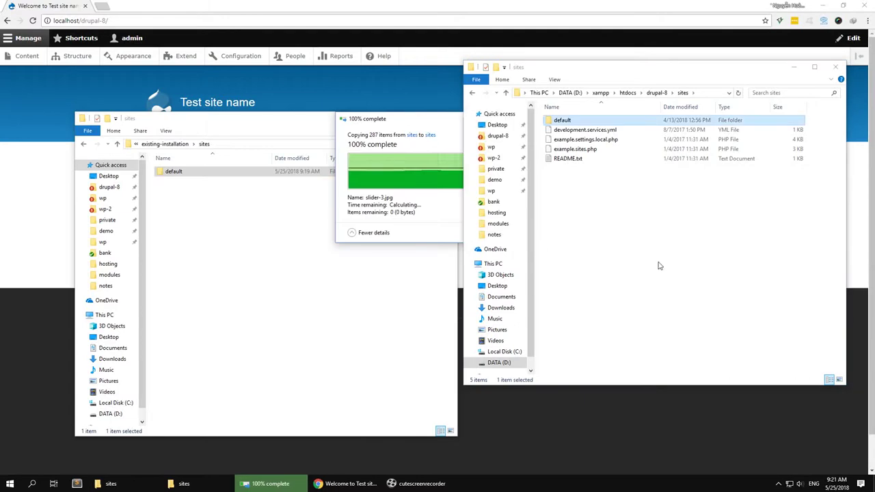
Copy the gavias_enzio folder from existing-installation's themes folder into the themes folder of drupal-8
{"action": "left_click", "coordinate": [165, 143]}
{"action": "double_click", "coordinate": [176, 190]}
{"action": "left_click", "coordinate": [657, 92]}
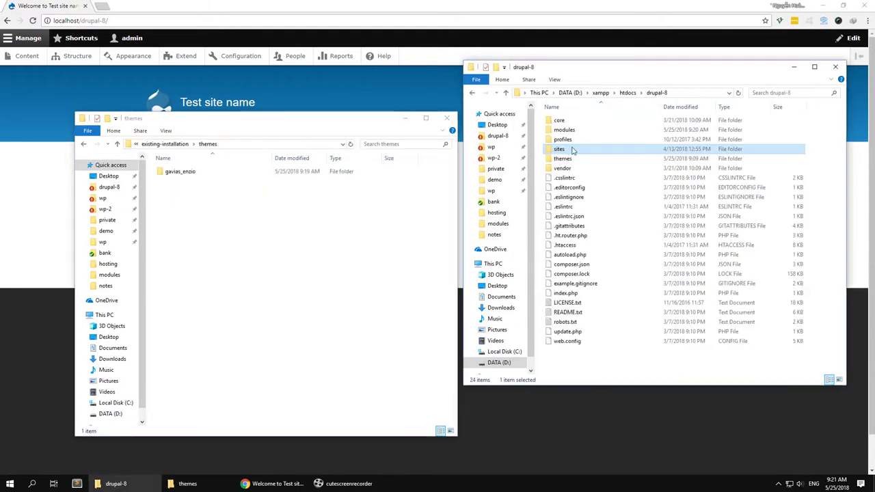
{"action": "double_click", "coordinate": [569, 158]}
{"action": "left_click_drag", "start_coordinate": [205, 176], "coordinate": [231, 198]}
{"action": "left_click_drag", "start_coordinate": [193, 176], "coordinate": [602, 205]}
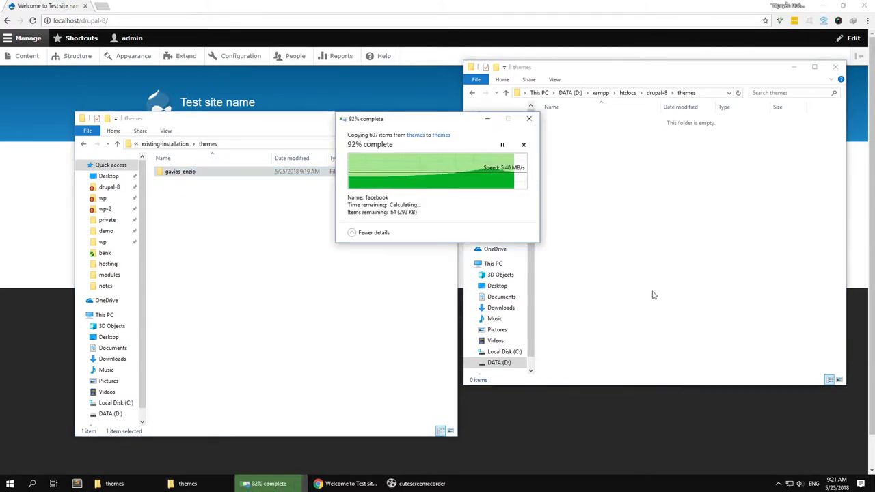
Switch to the Drupal site in the browser and install Gavias Enzio 8.x as its default theme
{"action": "left_click", "coordinate": [37, 256]}
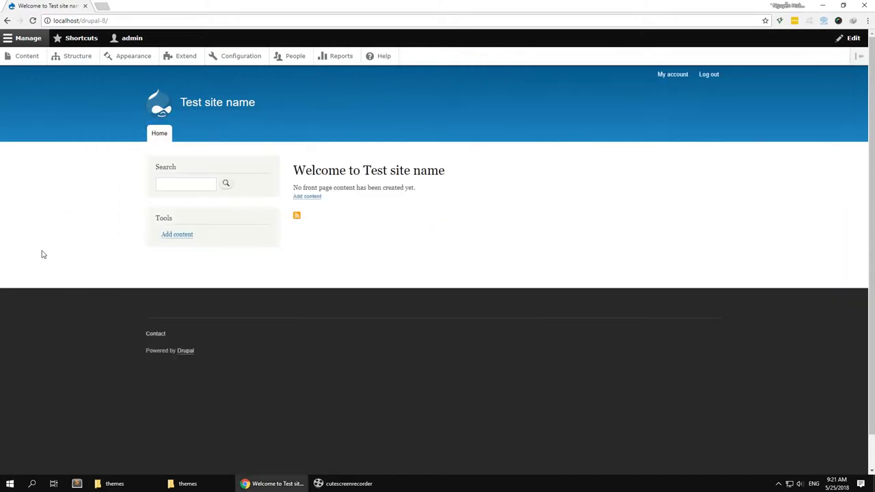
{"action": "left_click", "coordinate": [138, 61]}
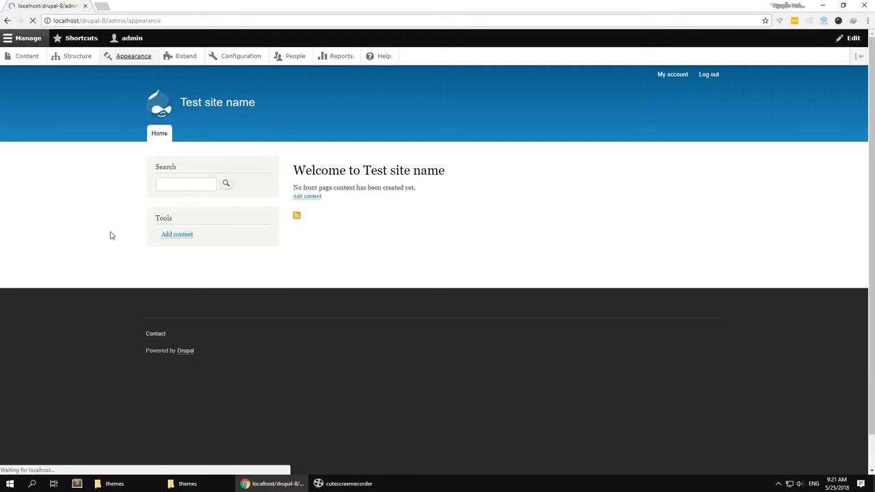
{"action": "scroll", "coordinate": [232, 328], "scroll_direction": "down", "scroll_amount": 5}
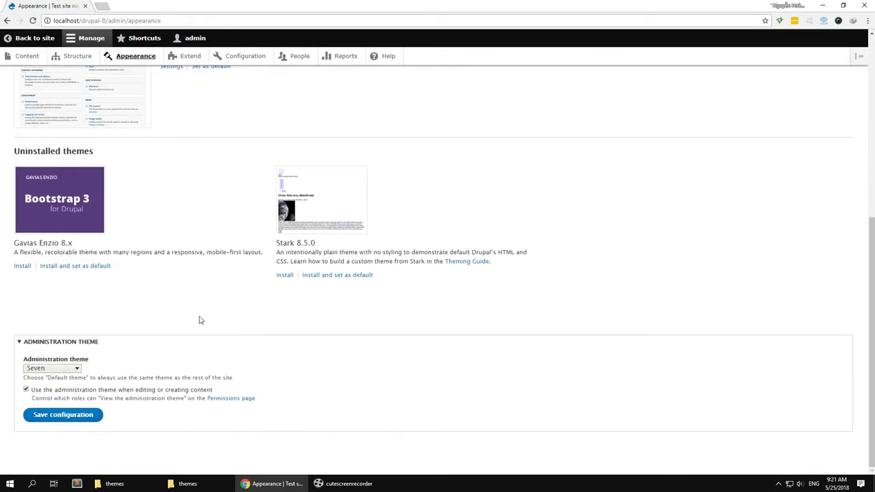
{"action": "left_click", "coordinate": [98, 267]}
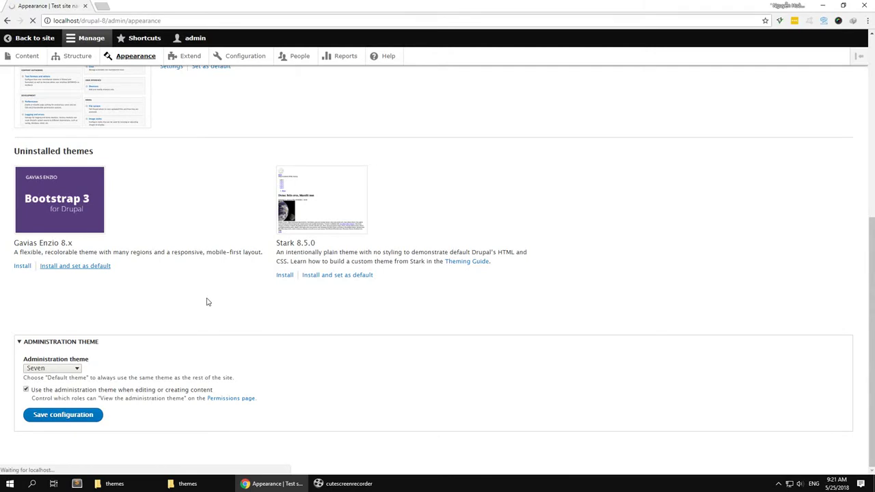
{"action": "scroll", "coordinate": [208, 302], "scroll_direction": "up", "scroll_amount": 1}
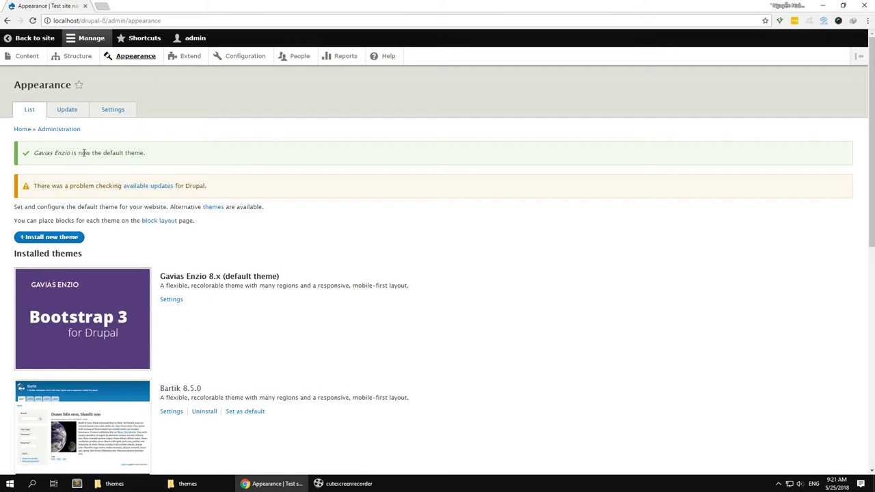
Filter the site's modules by "gav" and install Gavias Themer, Content Builder, Custom View, Enzio Themer and SliderLayer
{"action": "left_click", "coordinate": [190, 56]}
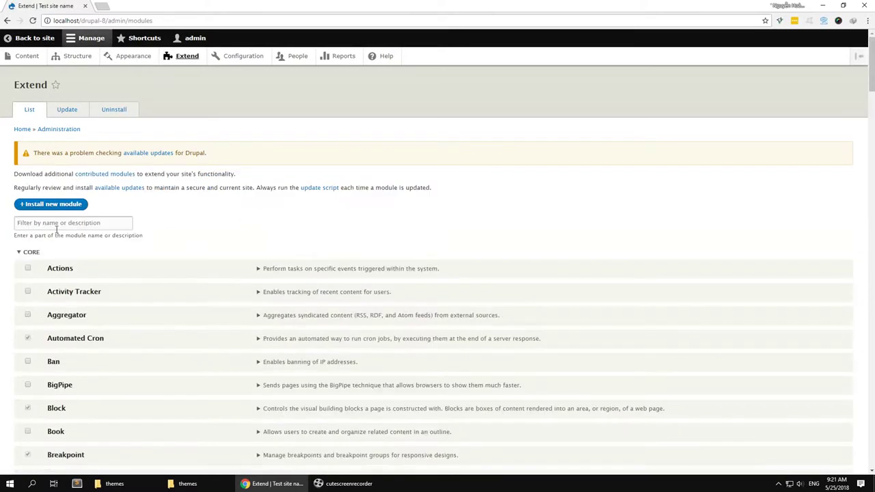
{"action": "left_click", "coordinate": [57, 227]}
{"action": "type", "text": "gav"}
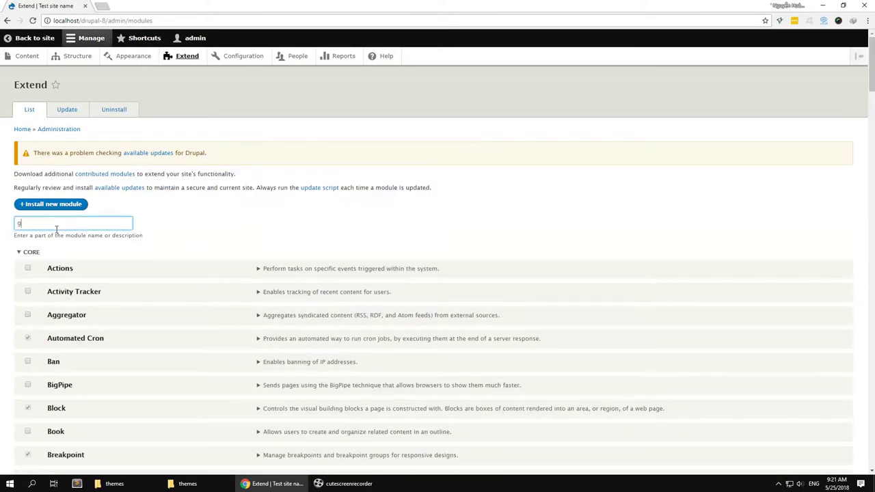
{"action": "left_click", "coordinate": [61, 270]}
{"action": "left_click", "coordinate": [76, 322]}
{"action": "left_click", "coordinate": [81, 338]}
{"action": "left_click", "coordinate": [77, 362]}
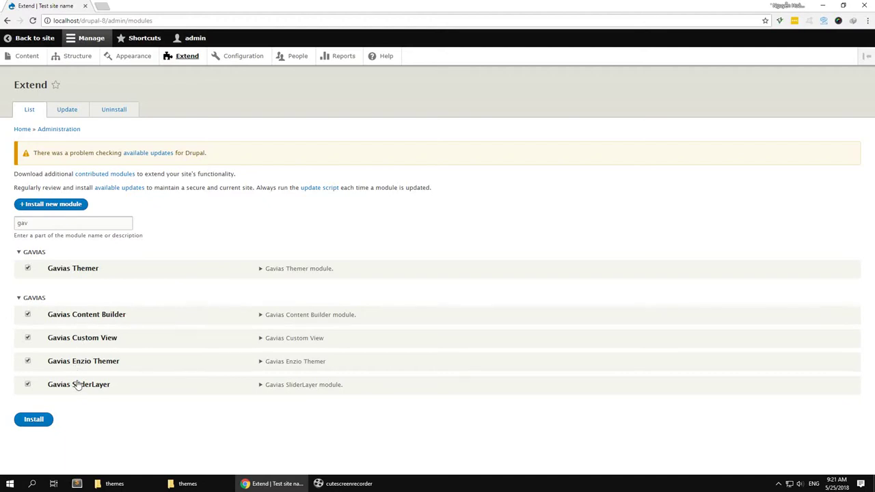
{"action": "left_click", "coordinate": [42, 420]}
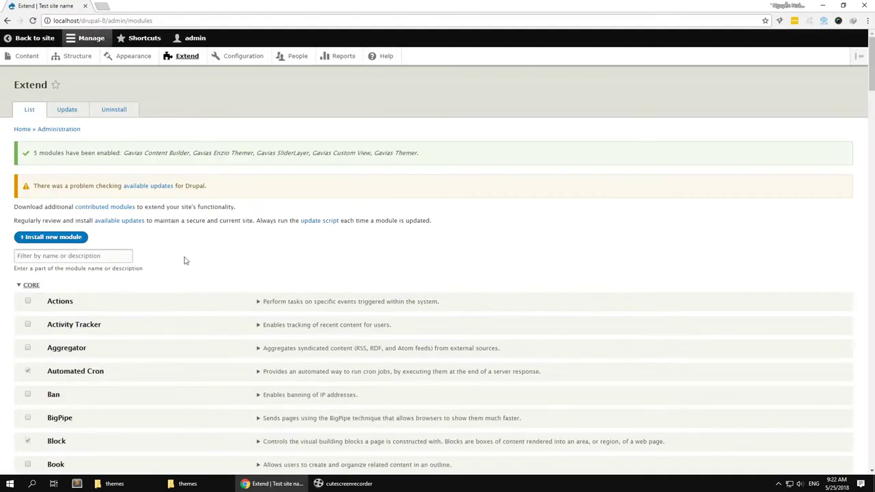
Filter the modules by "enzio" and install Features Enzio together with the modules it requires
{"action": "left_click", "coordinate": [103, 256]}
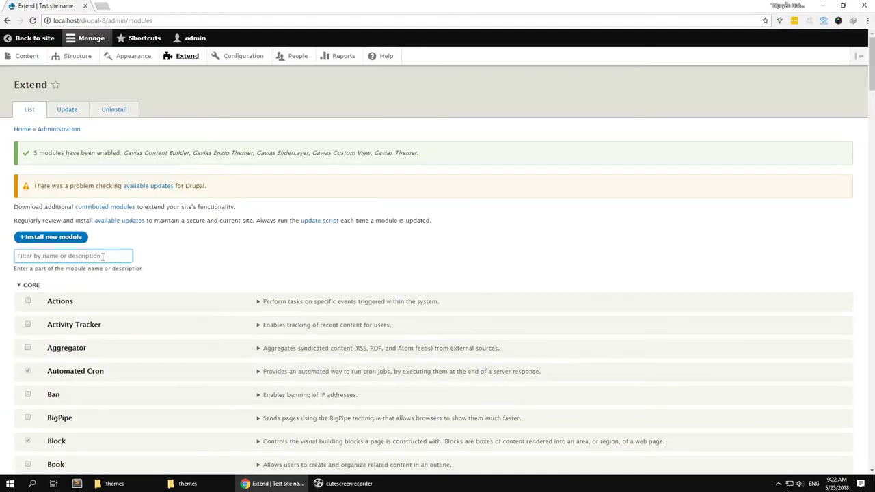
{"action": "type", "text": "enzio"}
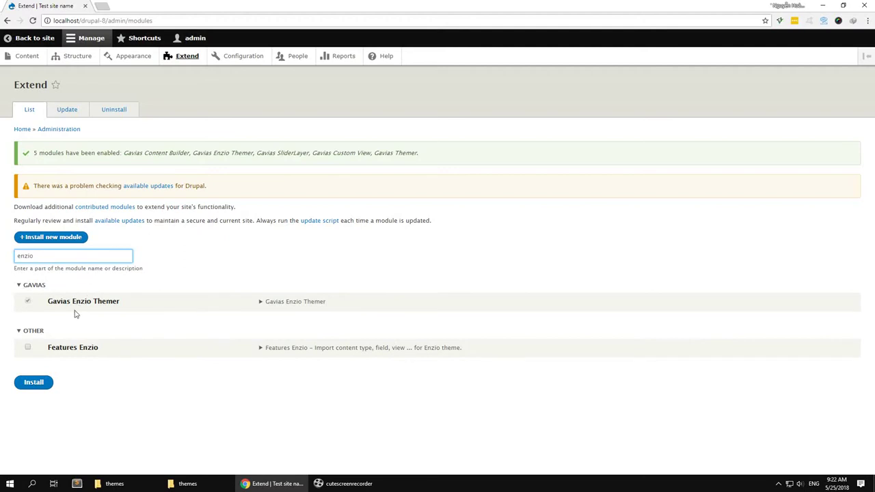
{"action": "left_click", "coordinate": [74, 349]}
{"action": "left_click", "coordinate": [34, 382]}
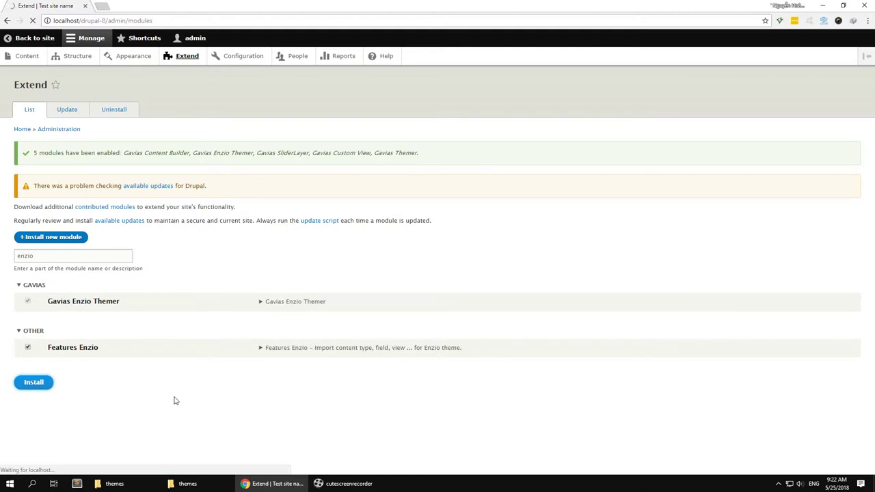
{"action": "left_click", "coordinate": [34, 144]}
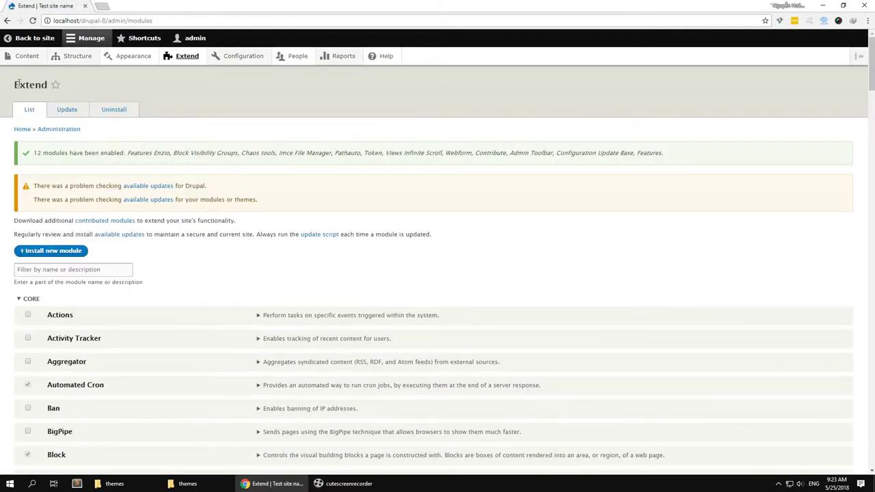
In the site's block layout, assign the Search block to the Search region and the Breadcrumbs block to the Breadcrumbs region
{"action": "left_click", "coordinate": [75, 67]}
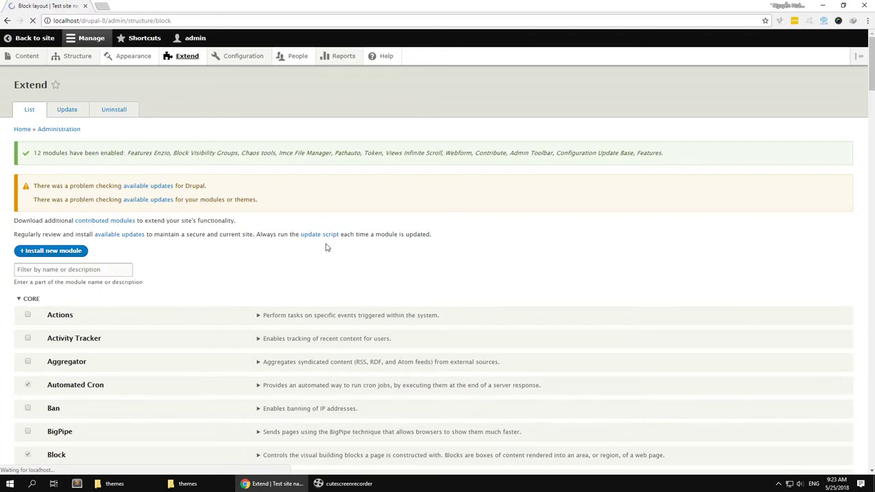
{"action": "scroll", "coordinate": [106, 190], "scroll_direction": "down", "scroll_amount": 2}
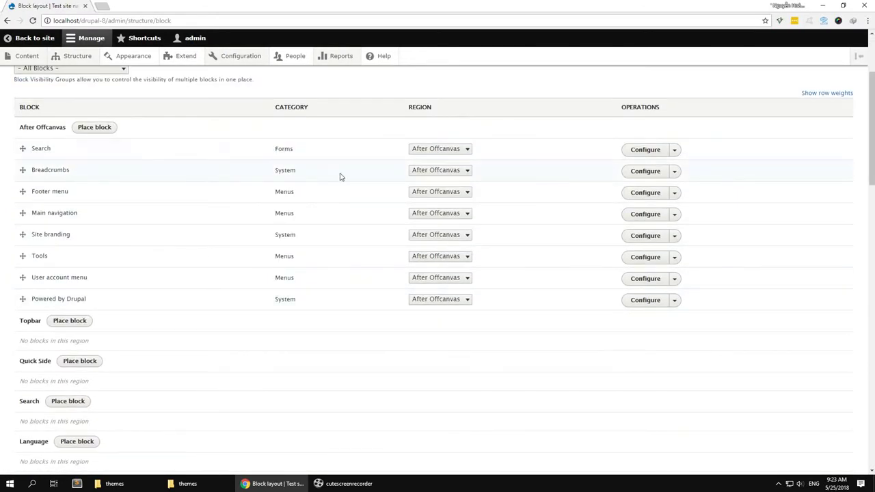
{"action": "left_click", "coordinate": [432, 150]}
{"action": "left_click", "coordinate": [431, 190]}
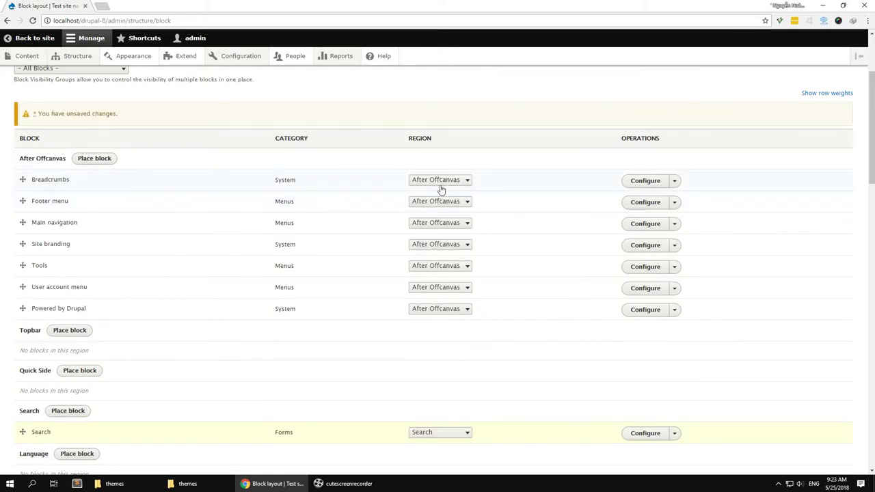
{"action": "left_click", "coordinate": [439, 182]}
{"action": "left_click", "coordinate": [432, 261]}
Assign the Footer menu block to the Other region and move the Main navigation block out of After Offcanvas
{"action": "left_click", "coordinate": [438, 180]}
{"action": "scroll", "coordinate": [422, 373], "scroll_direction": "down", "scroll_amount": 3}
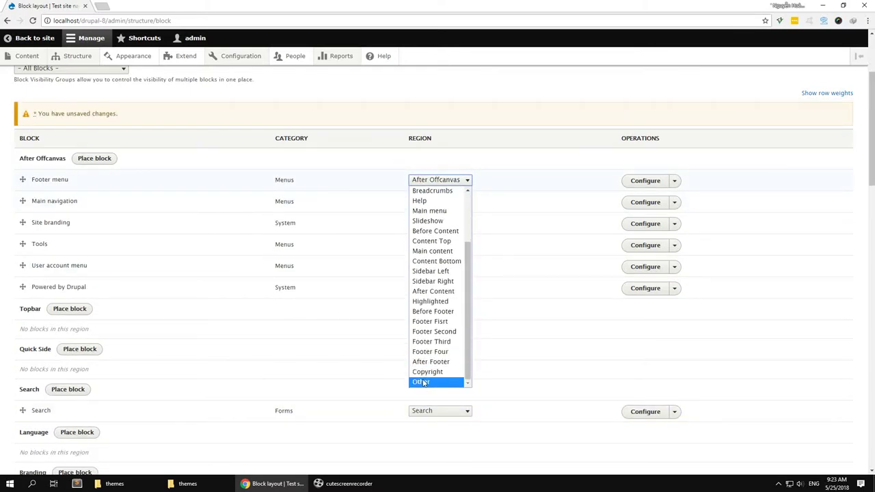
{"action": "left_click", "coordinate": [421, 381]}
{"action": "left_click", "coordinate": [439, 181]}
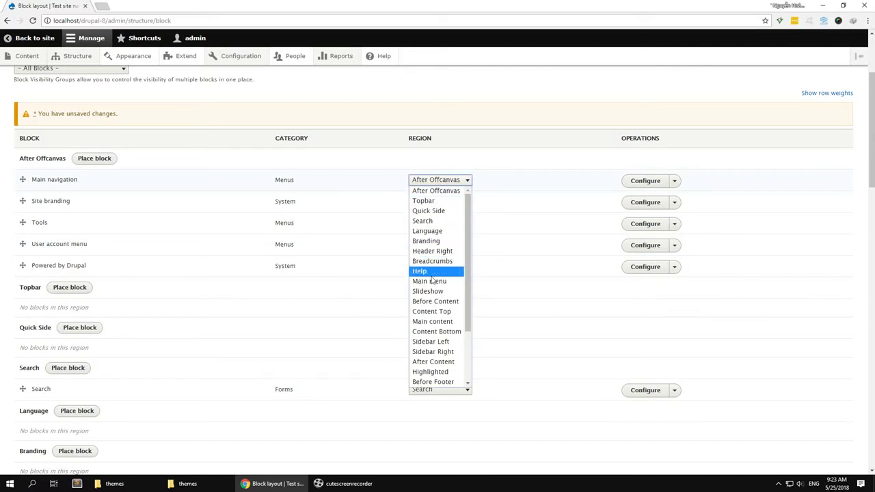
{"action": "left_click", "coordinate": [430, 270]}
Assign the Site branding block to the Branding region and the Tools block to the Help region
{"action": "left_click", "coordinate": [435, 181]}
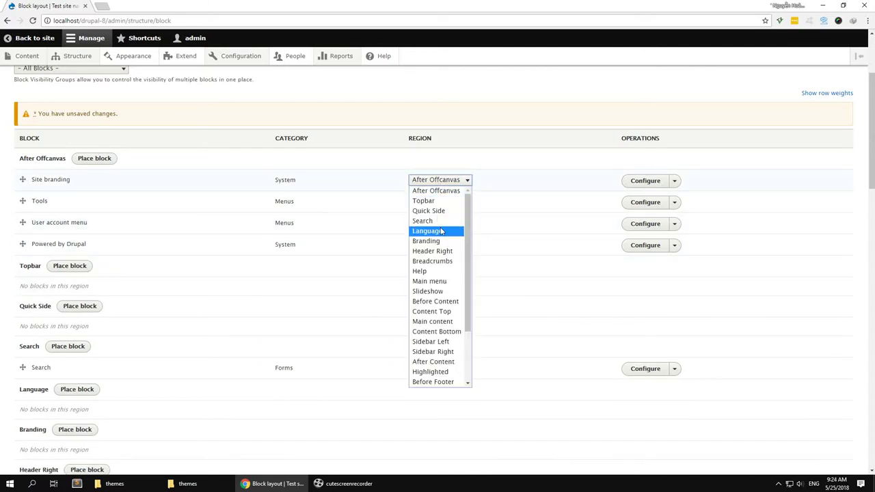
{"action": "left_click", "coordinate": [432, 241]}
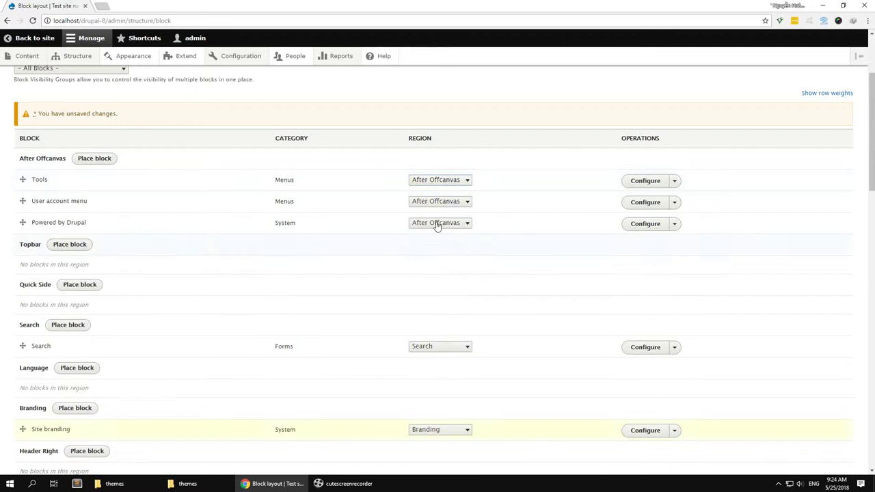
{"action": "left_click", "coordinate": [438, 185]}
{"action": "left_click", "coordinate": [430, 273]}
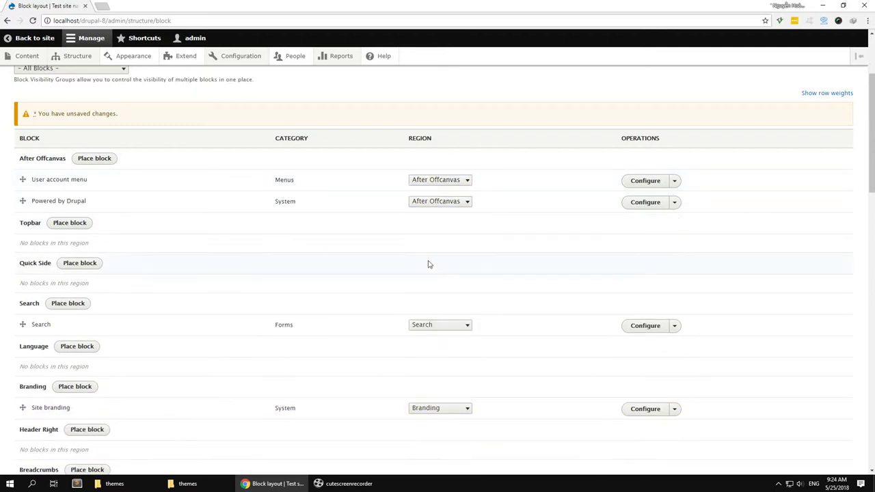
Assign the User account menu, Powered by Drupal and Page title blocks to the Other region
{"action": "left_click", "coordinate": [437, 180]}
{"action": "scroll", "coordinate": [432, 287], "scroll_direction": "down", "scroll_amount": 3}
{"action": "left_click", "coordinate": [430, 370]}
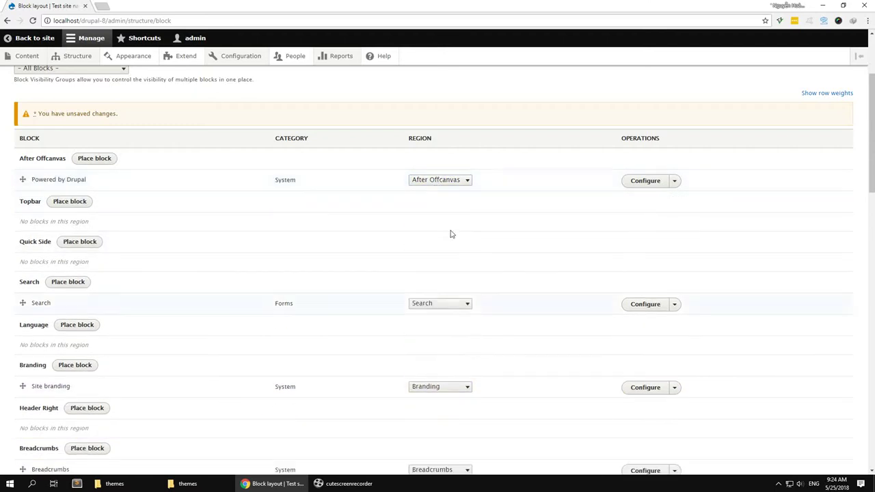
{"action": "left_click", "coordinate": [448, 183]}
{"action": "left_click", "coordinate": [431, 385]}
{"action": "scroll", "coordinate": [150, 277], "scroll_direction": "down", "scroll_amount": 2}
{"action": "scroll", "coordinate": [82, 277], "scroll_direction": "down", "scroll_amount": 5}
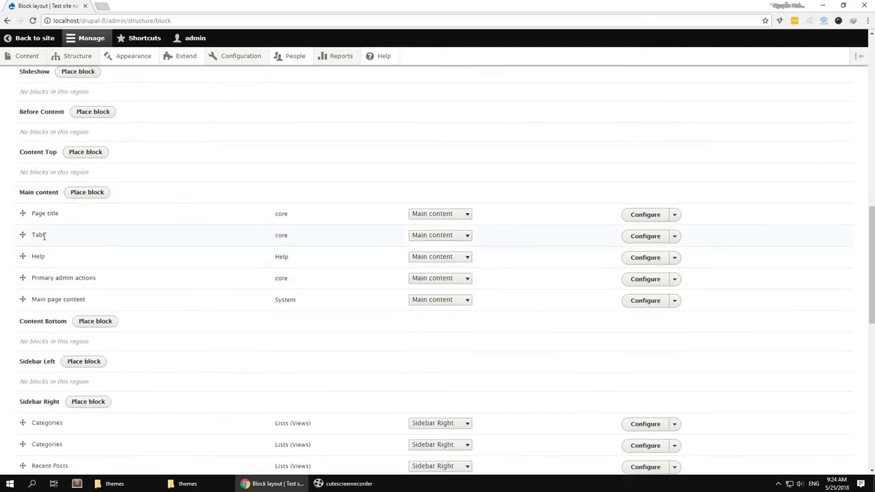
{"action": "left_click", "coordinate": [422, 215]}
{"action": "scroll", "coordinate": [428, 407], "scroll_direction": "down", "scroll_amount": 2}
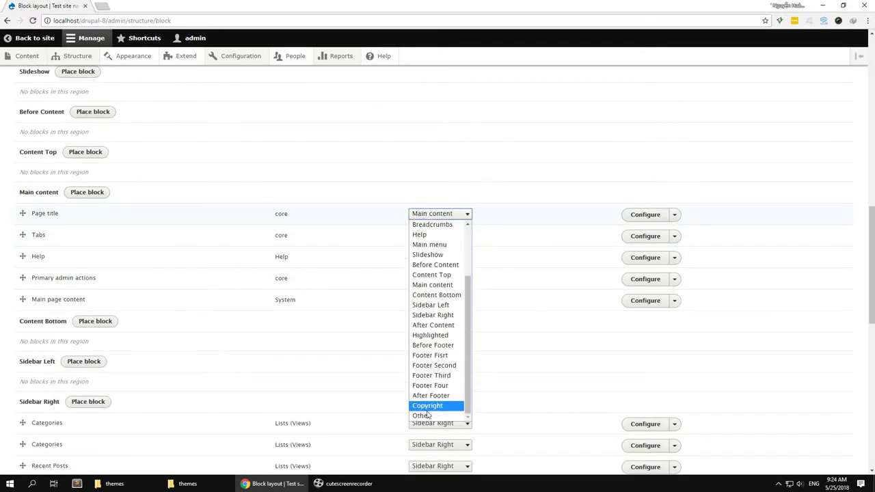
{"action": "left_click", "coordinate": [428, 406]}
Assign the Tabs, Help and Primary admin actions blocks from Main content to the Help region
{"action": "scroll", "coordinate": [112, 244], "scroll_direction": "down", "scroll_amount": 2}
{"action": "scroll", "coordinate": [115, 246], "scroll_direction": "up", "scroll_amount": 1}
{"action": "left_click", "coordinate": [428, 171]}
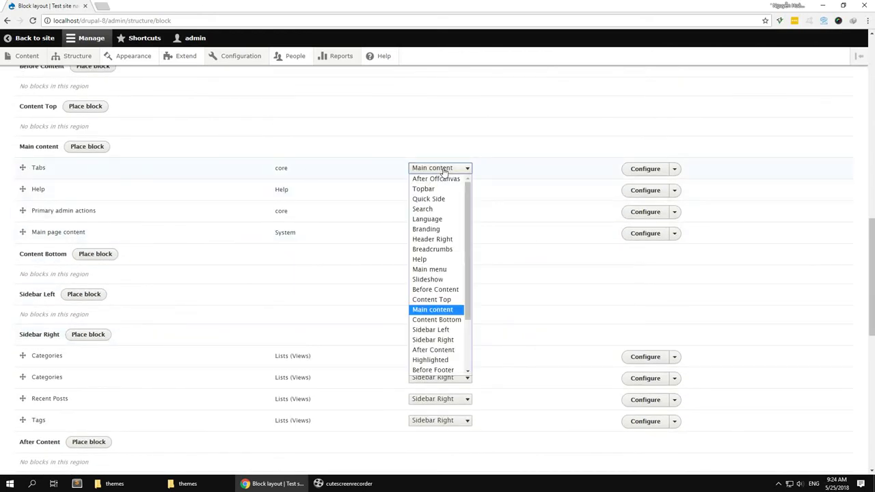
{"action": "left_click", "coordinate": [433, 240]}
{"action": "left_click", "coordinate": [426, 170]}
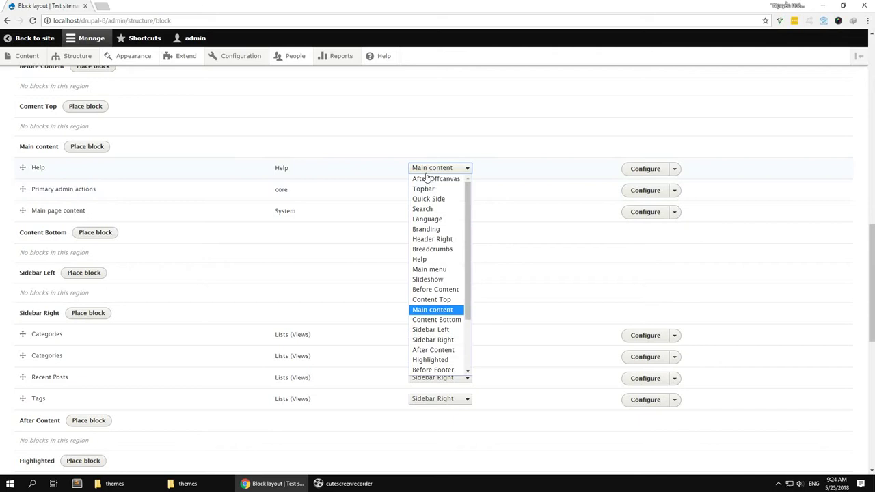
{"action": "left_click", "coordinate": [426, 262]}
{"action": "left_click", "coordinate": [429, 171]}
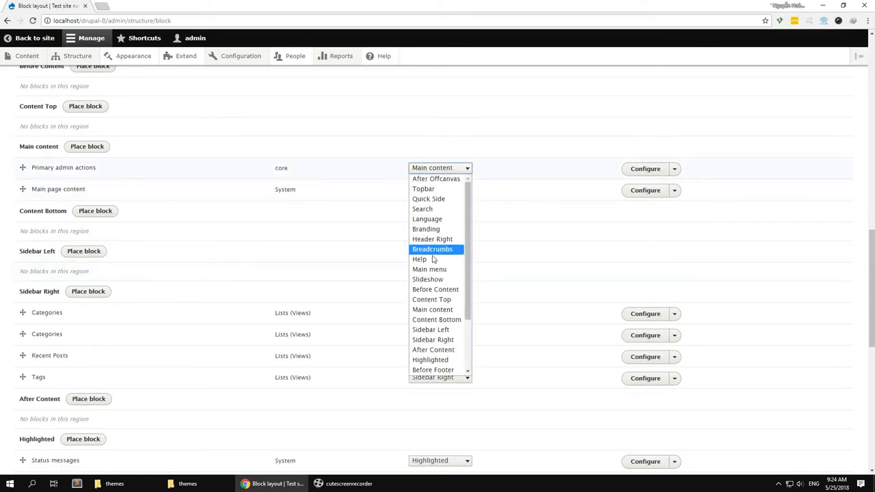
{"action": "left_click", "coordinate": [414, 260]}
Assign the Status messages block to the Help region and save the block layout
{"action": "scroll", "coordinate": [202, 260], "scroll_direction": "down", "scroll_amount": 2}
{"action": "scroll", "coordinate": [198, 259], "scroll_direction": "down", "scroll_amount": 3}
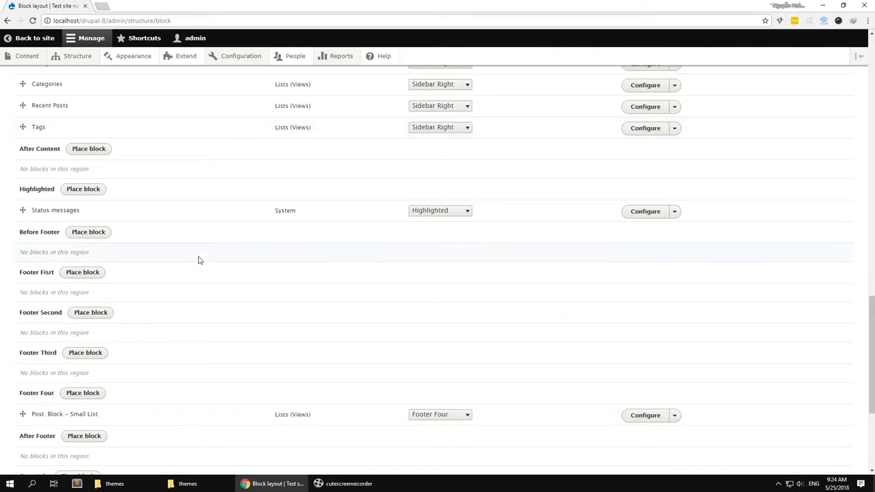
{"action": "left_click", "coordinate": [439, 214]}
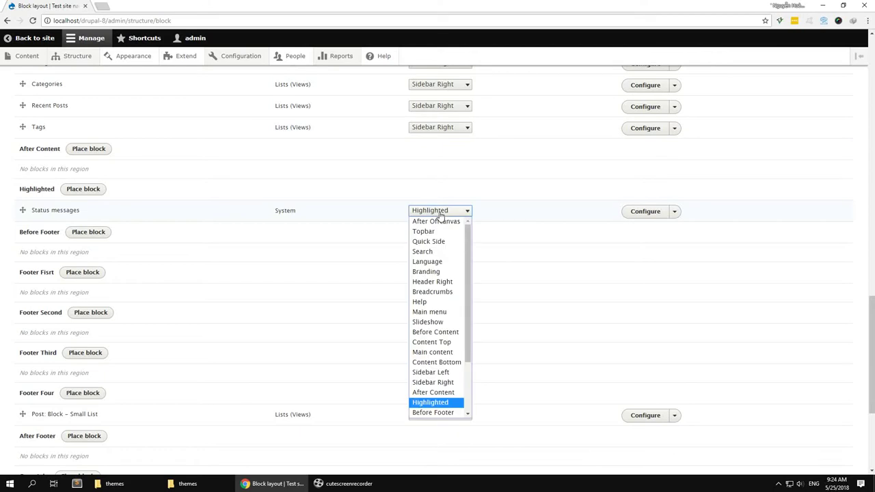
{"action": "left_click", "coordinate": [438, 300]}
{"action": "scroll", "coordinate": [144, 281], "scroll_direction": "down", "scroll_amount": 5}
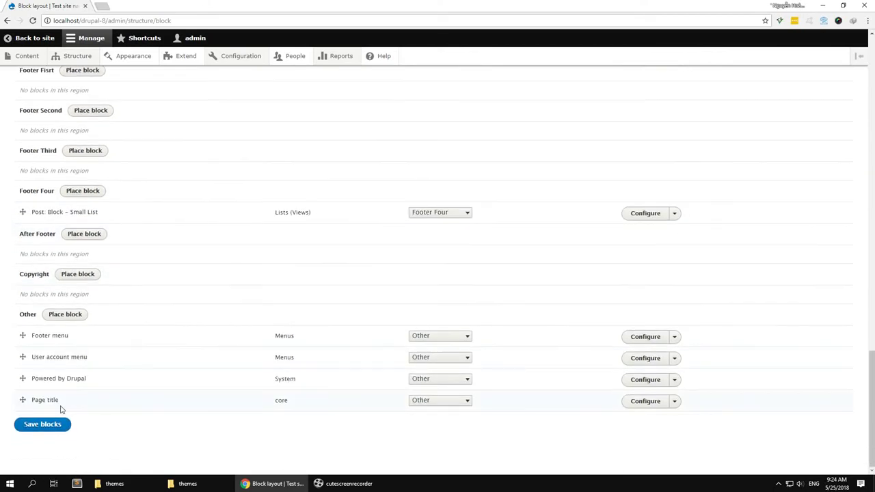
{"action": "left_click", "coordinate": [49, 421]}
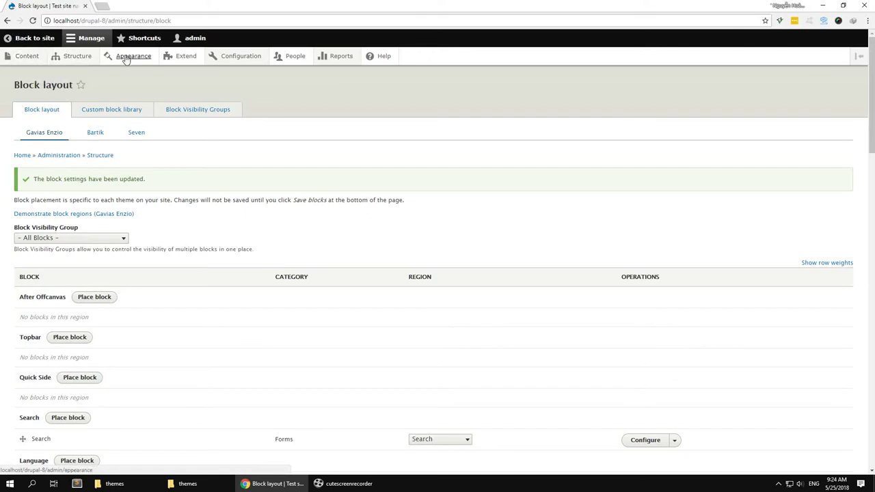
Enable the Content Builder field in the Basic page content type's form display, placing it below Published, and save
{"action": "mouse_move", "coordinate": [87, 61]}
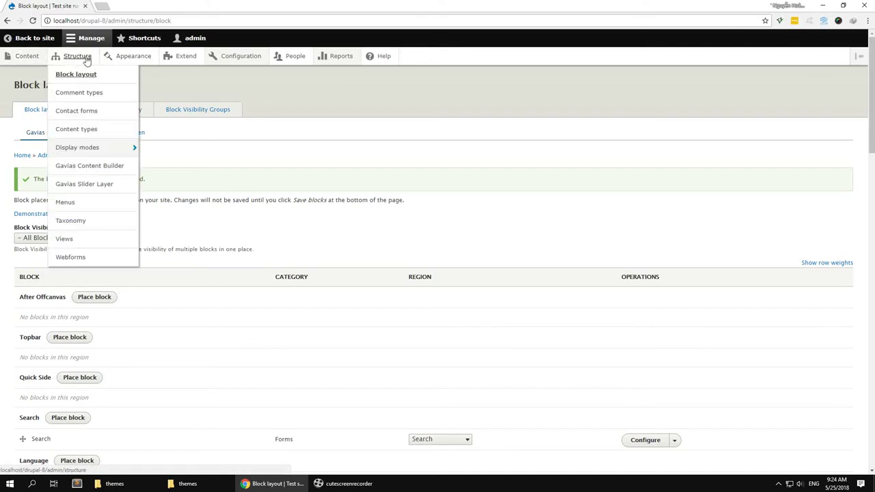
{"action": "left_click", "coordinate": [82, 129]}
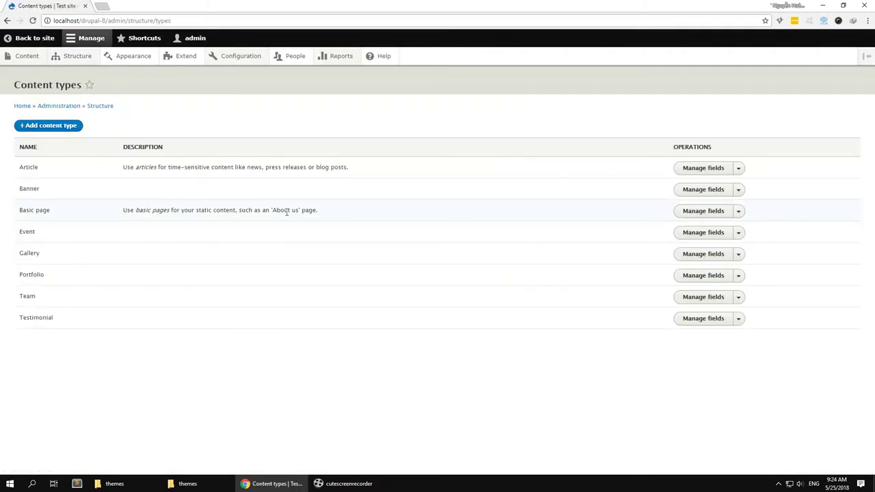
{"action": "left_click", "coordinate": [738, 211]}
{"action": "left_click", "coordinate": [711, 226]}
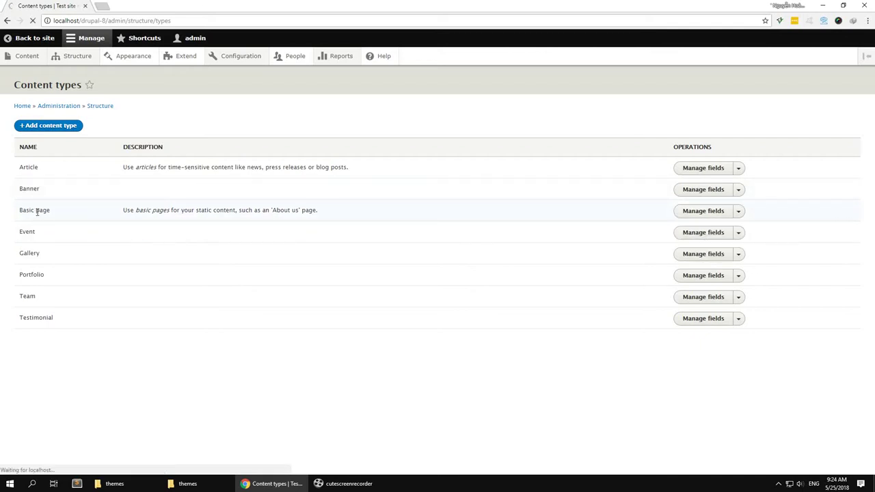
{"action": "scroll", "coordinate": [216, 231], "scroll_direction": "down", "scroll_amount": 1}
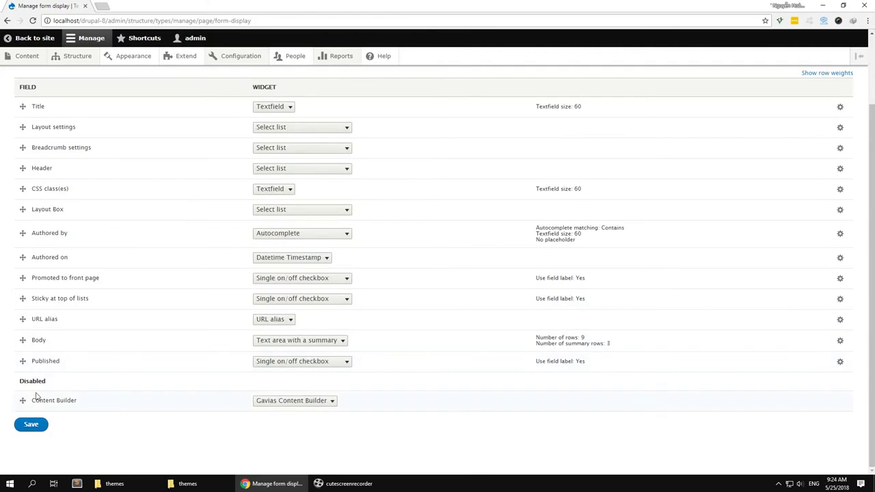
{"action": "left_click_drag", "start_coordinate": [23, 399], "coordinate": [34, 378]}
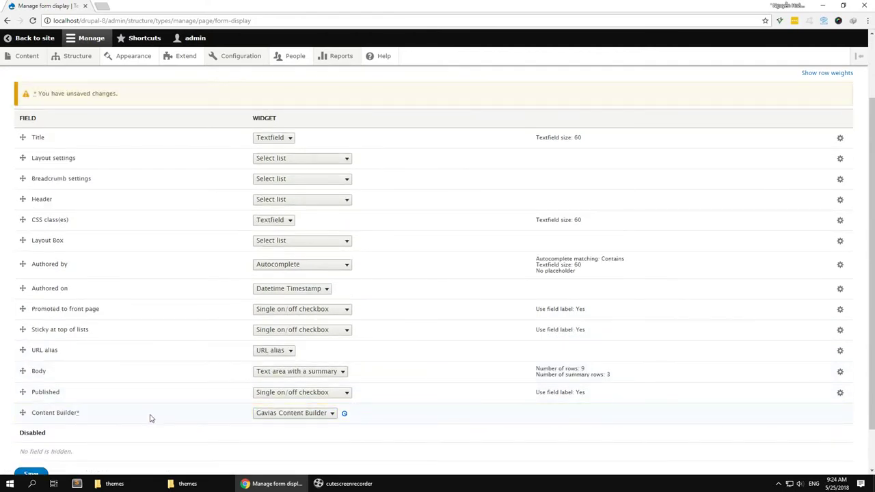
{"action": "scroll", "coordinate": [152, 418], "scroll_direction": "down", "scroll_amount": 3}
{"action": "left_click", "coordinate": [31, 424]}
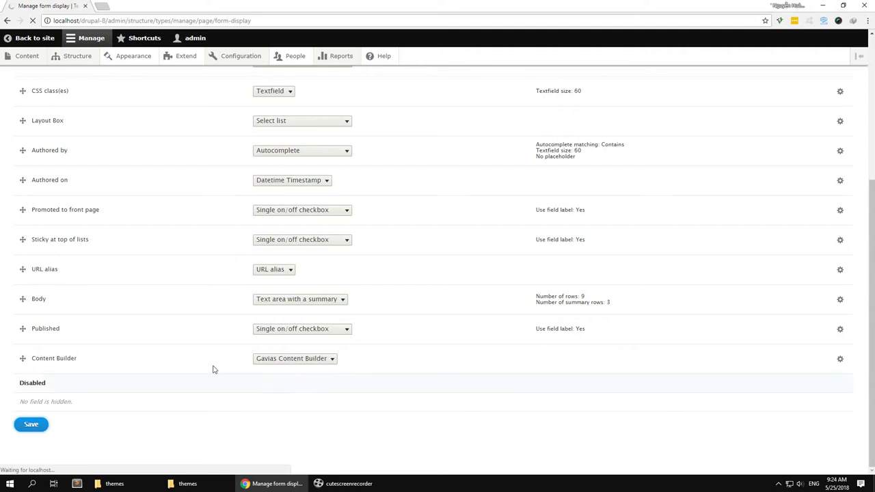
Enable Content Builder below Links in the Basic page's default display, set its label to Hidden, and save
{"action": "left_click", "coordinate": [233, 113]}
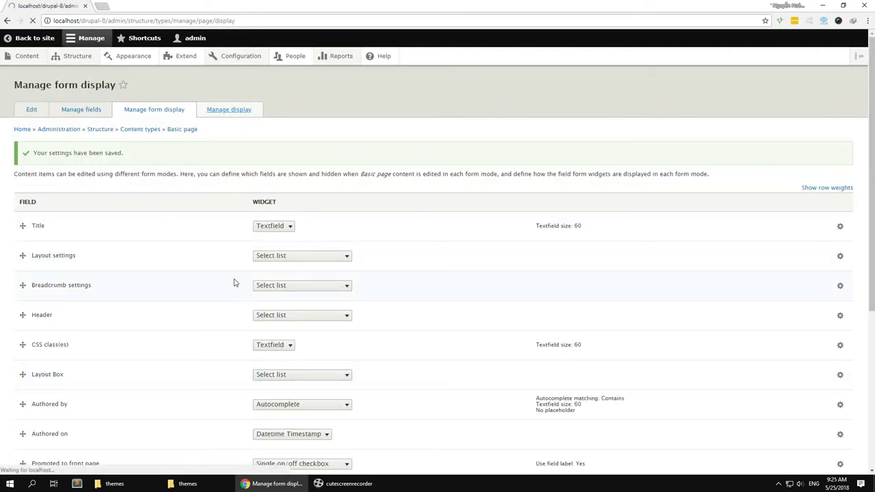
{"action": "left_click_drag", "start_coordinate": [23, 287], "coordinate": [33, 278]}
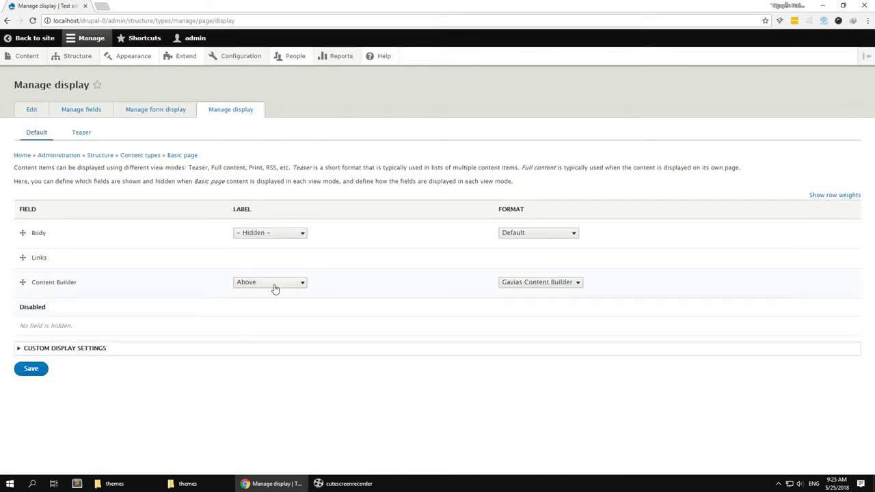
{"action": "left_click", "coordinate": [274, 285]}
{"action": "left_click", "coordinate": [267, 314]}
{"action": "left_click", "coordinate": [30, 370]}
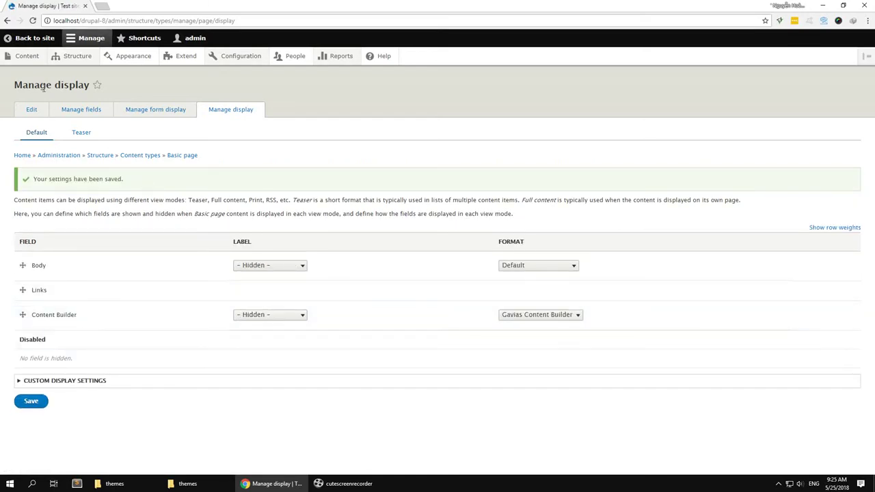
Start a new Basic page content item and title it "Home Page"
{"action": "left_click", "coordinate": [29, 62]}
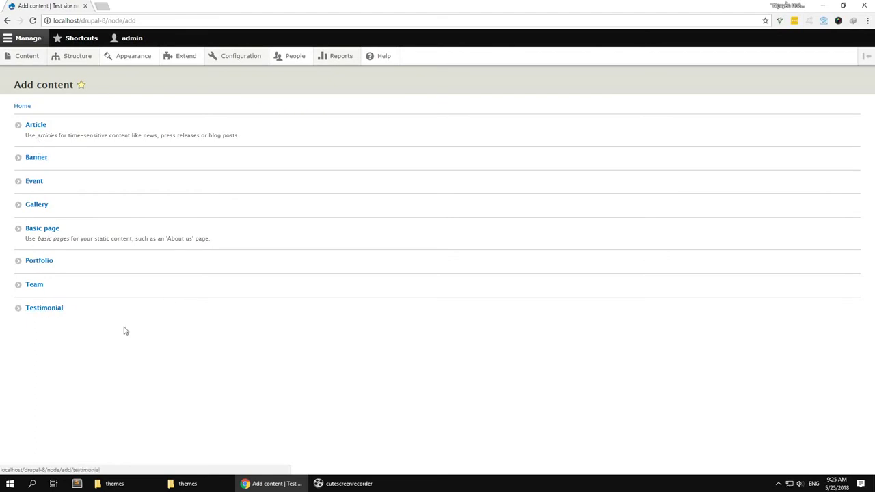
{"action": "left_click", "coordinate": [47, 231]}
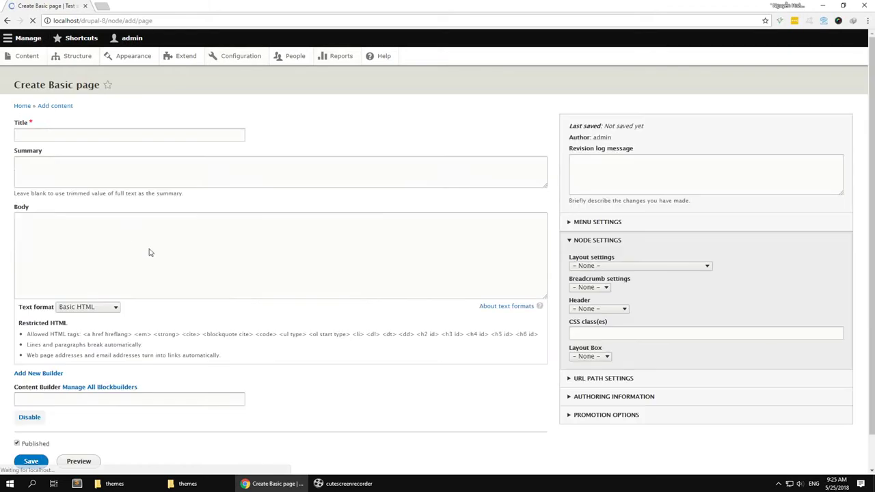
{"action": "left_click", "coordinate": [87, 134]}
{"action": "left_click", "coordinate": [87, 147]}
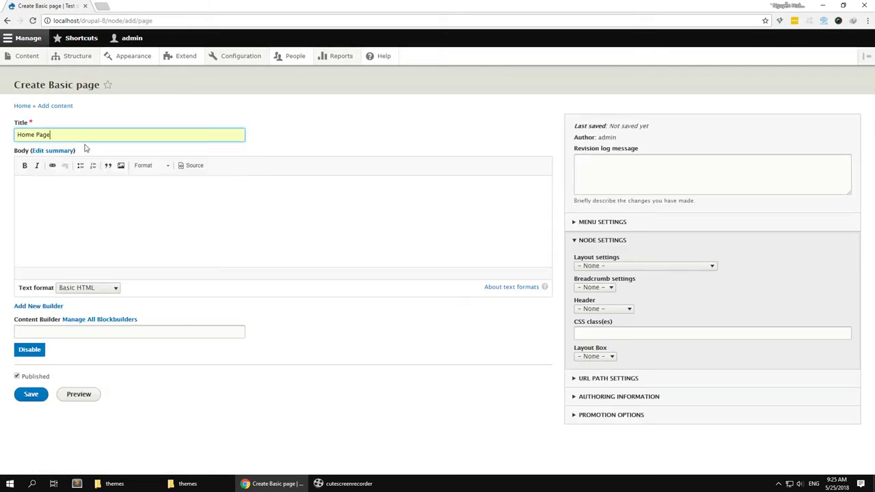
Add a new content builder titled "Home Page" and use it for the page's Content Builder field
{"action": "left_click", "coordinate": [41, 307]}
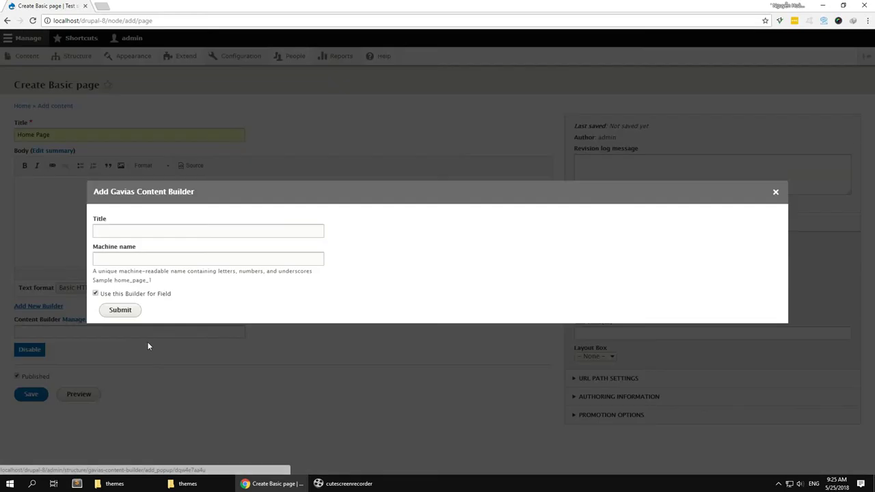
{"action": "left_click", "coordinate": [147, 231]}
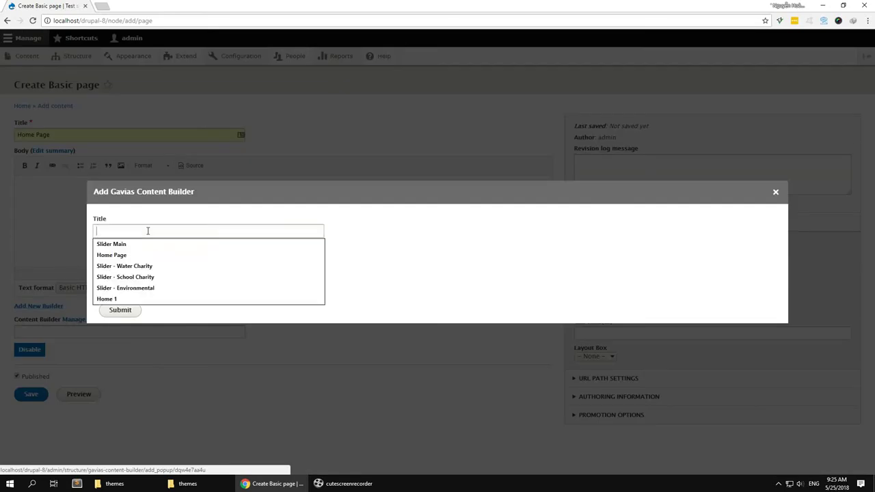
{"action": "left_click", "coordinate": [112, 255]}
{"action": "left_click", "coordinate": [111, 312]}
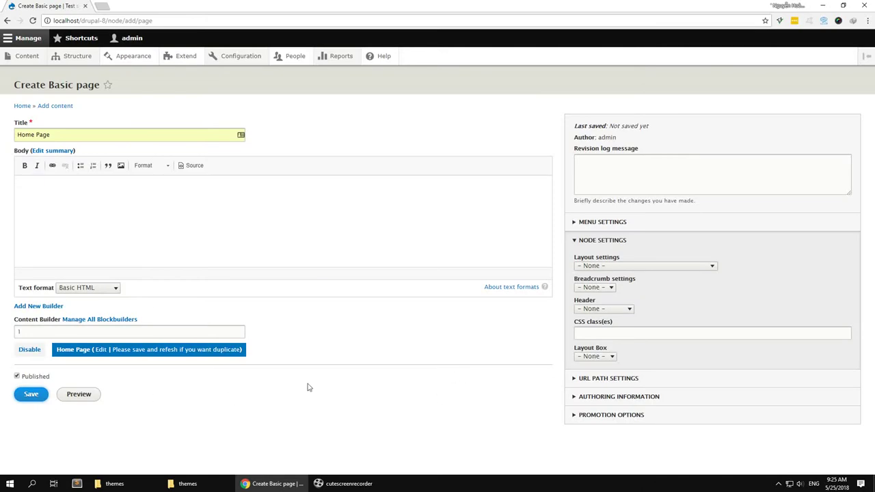
Set the page layout to "Fullwith no sidebar (use for block builder)", Breadcrumb settings to Disable and Header to None
{"action": "left_click", "coordinate": [591, 266]}
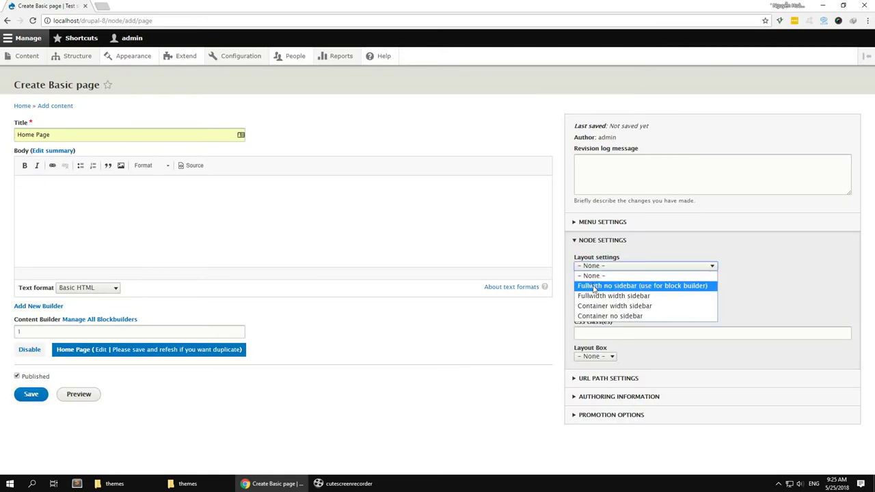
{"action": "left_click", "coordinate": [595, 285]}
{"action": "left_click", "coordinate": [602, 288]}
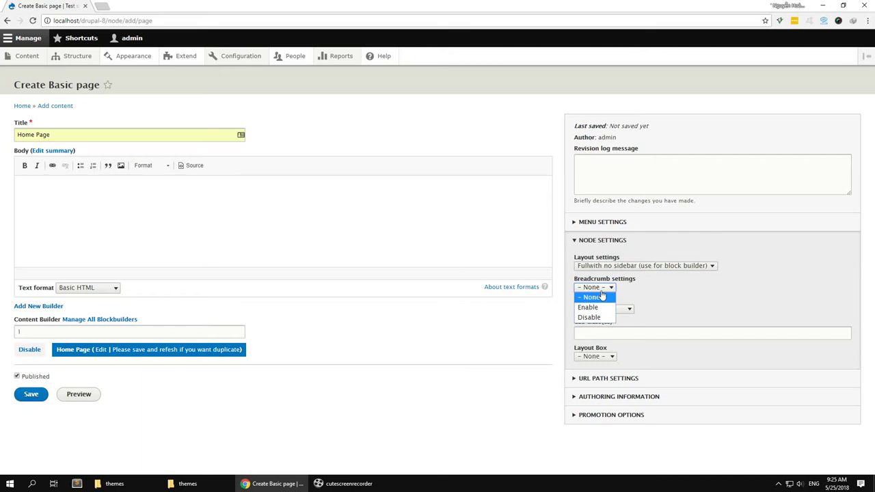
{"action": "left_click", "coordinate": [596, 318]}
{"action": "left_click", "coordinate": [602, 309]}
{"action": "left_click", "coordinate": [600, 319]}
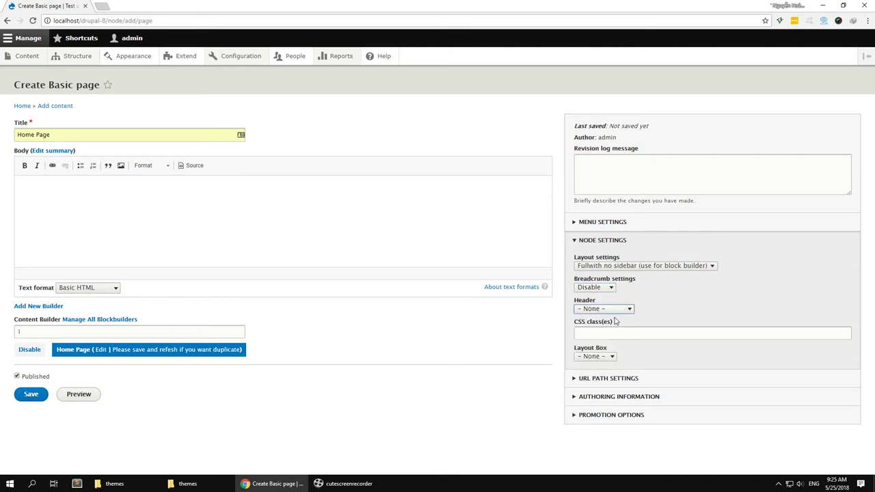
Give the page the CSS class "hidden-title" and save the page
{"action": "left_click", "coordinate": [607, 335]}
{"action": "left_click", "coordinate": [593, 346]}
{"action": "left_click", "coordinate": [616, 336]}
{"action": "left_click", "coordinate": [520, 399]}
{"action": "left_click", "coordinate": [32, 397]}
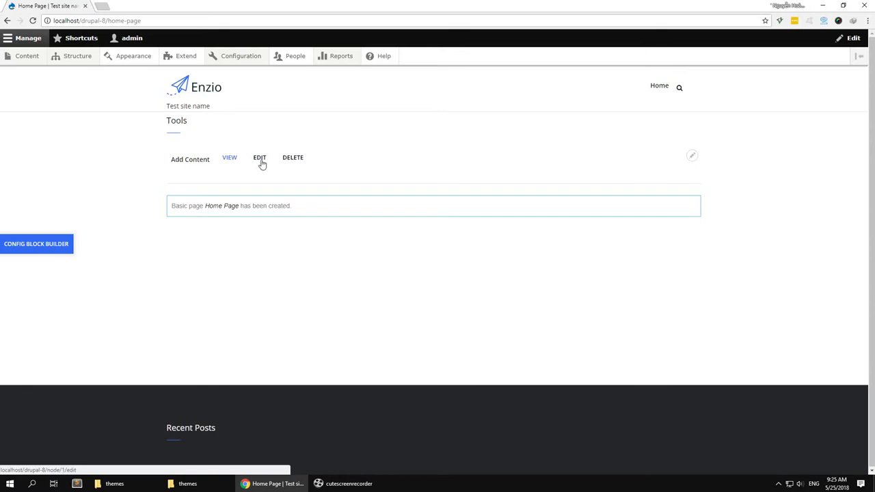
Open the Home Page for editing and start an import into its Home Page content builder
{"action": "left_click", "coordinate": [260, 160]}
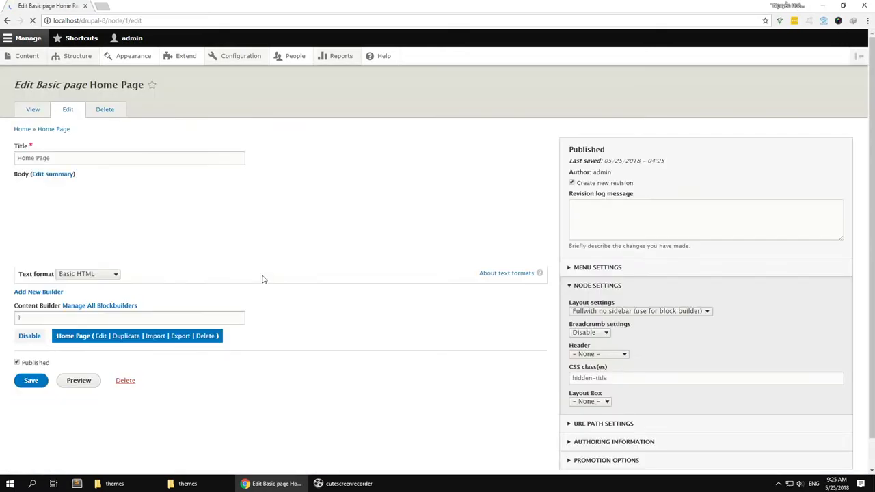
{"action": "scroll", "coordinate": [216, 295], "scroll_direction": "down", "scroll_amount": 1}
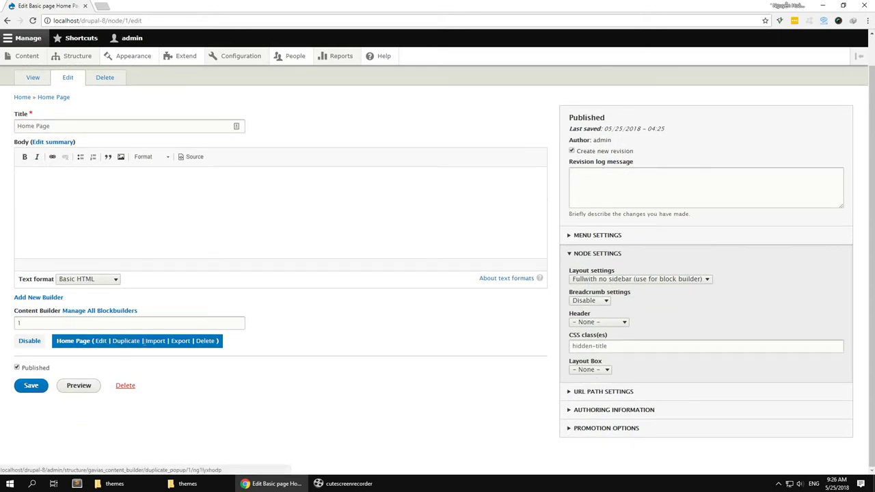
{"action": "left_click", "coordinate": [156, 341]}
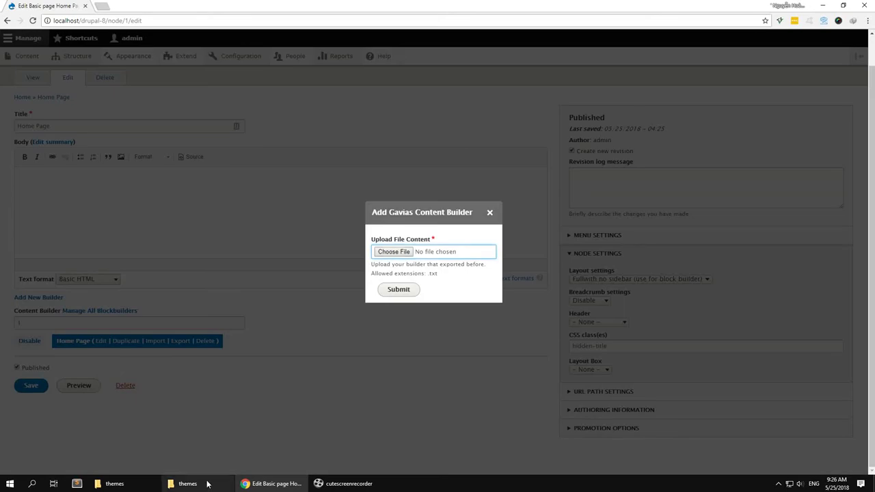
In File Explorer, extract files_export_blockbuilder.zip from the Enzio theme package into its own folder and open the inner files_export_blockbuilder folder
{"action": "left_click", "coordinate": [208, 483]}
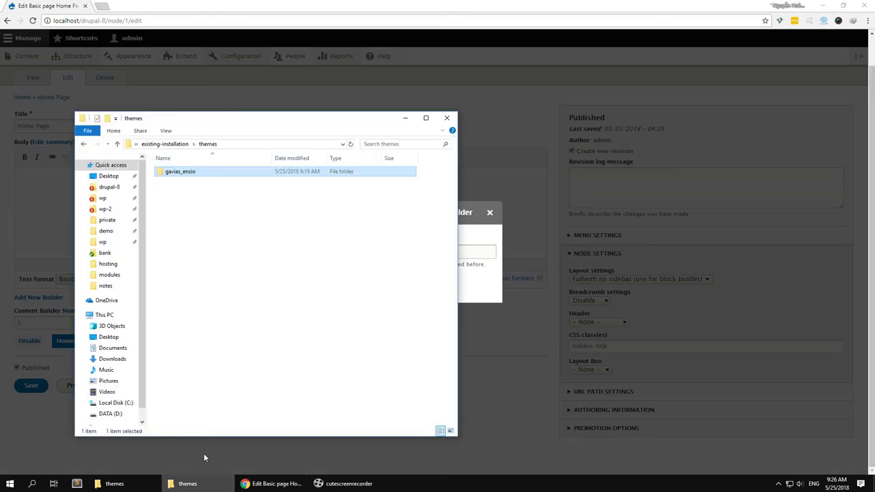
{"action": "left_click", "coordinate": [167, 144]}
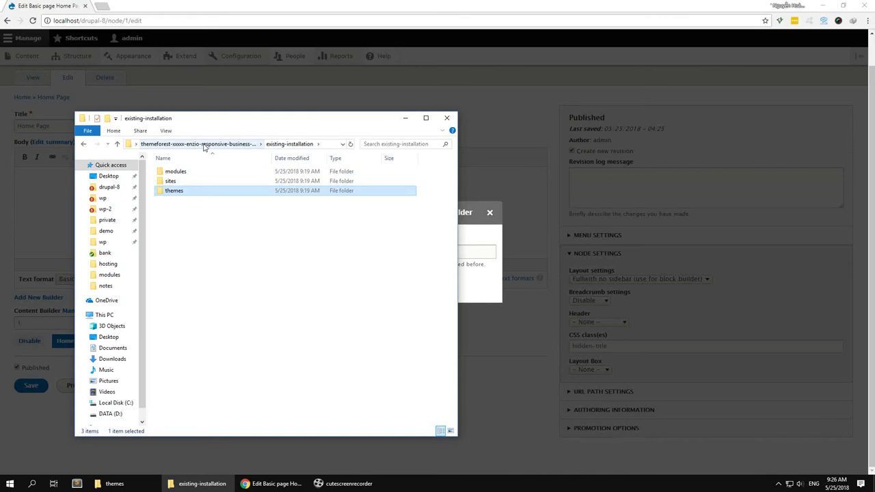
{"action": "left_click", "coordinate": [227, 145]}
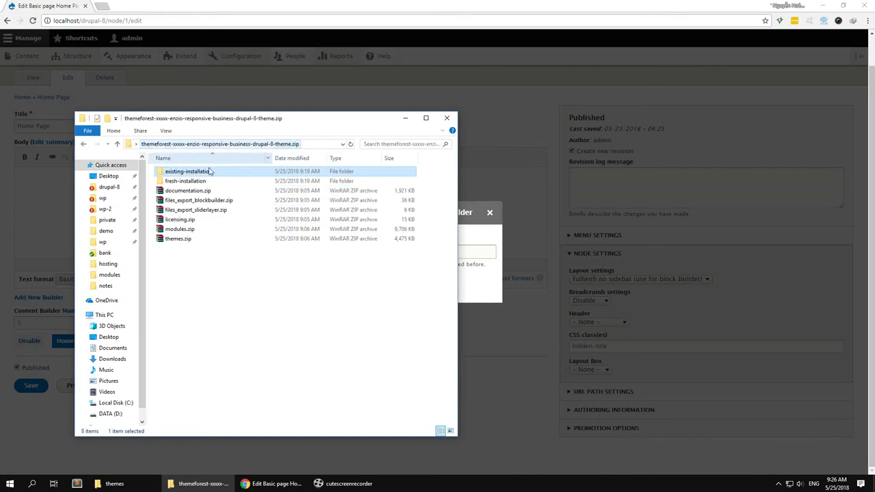
{"action": "left_click", "coordinate": [199, 210]}
{"action": "left_click", "coordinate": [211, 200]}
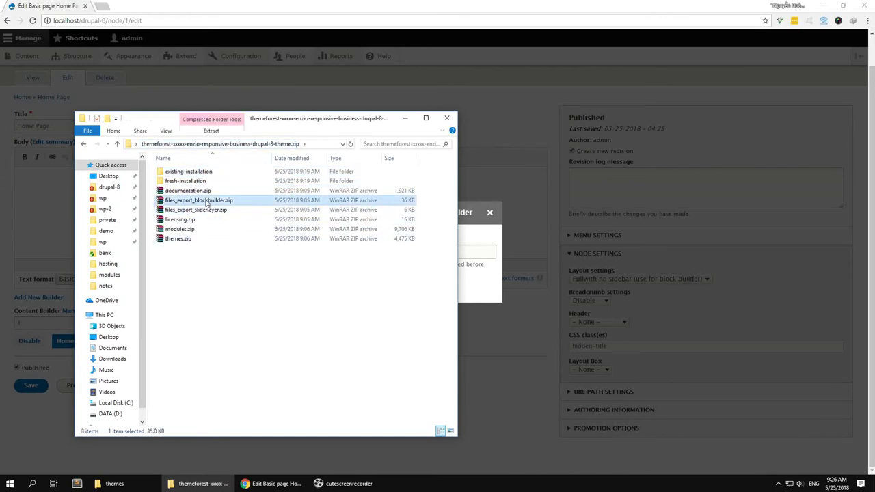
{"action": "right_click", "coordinate": [207, 201]}
{"action": "left_click", "coordinate": [225, 278]}
{"action": "double_click", "coordinate": [185, 249]}
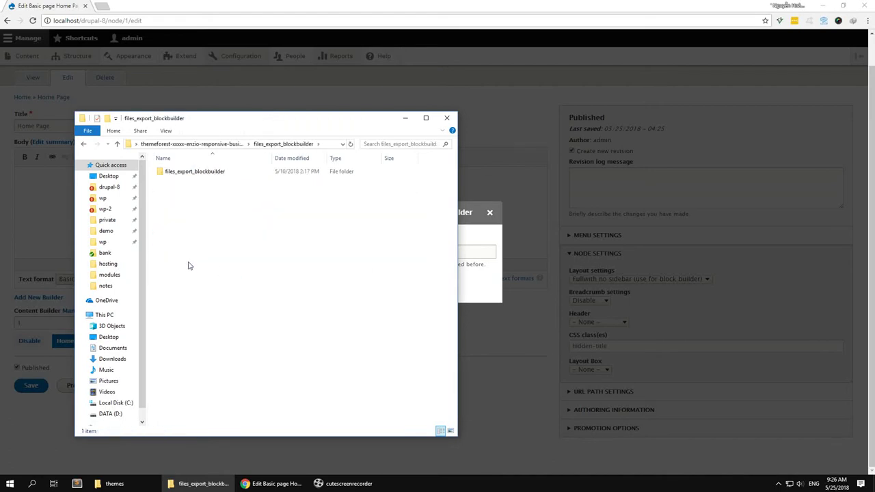
{"action": "double_click", "coordinate": [201, 174]}
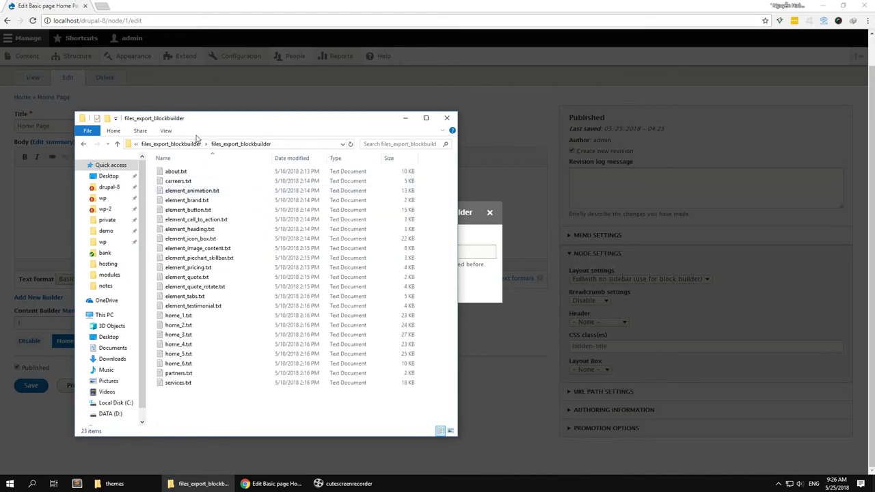
Import home_1.txt into the Home Page content builder and save the page
{"action": "left_click_drag", "start_coordinate": [184, 122], "coordinate": [670, 99]}
{"action": "left_click", "coordinate": [673, 294]}
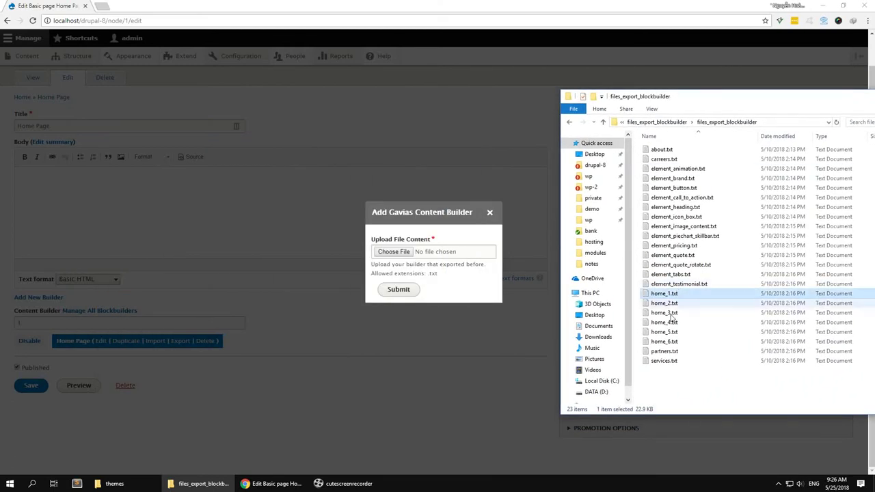
{"action": "left_click_drag", "start_coordinate": [676, 297], "coordinate": [417, 253]}
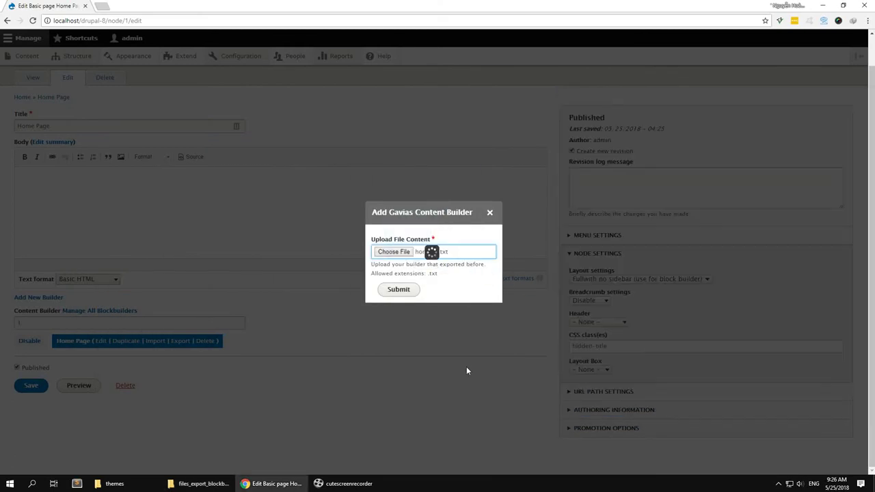
{"action": "left_click", "coordinate": [404, 289]}
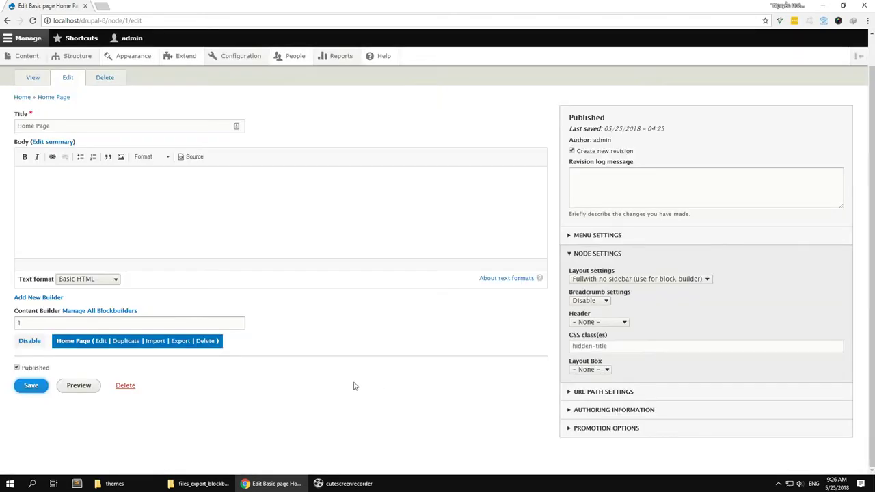
{"action": "left_click", "coordinate": [31, 388]}
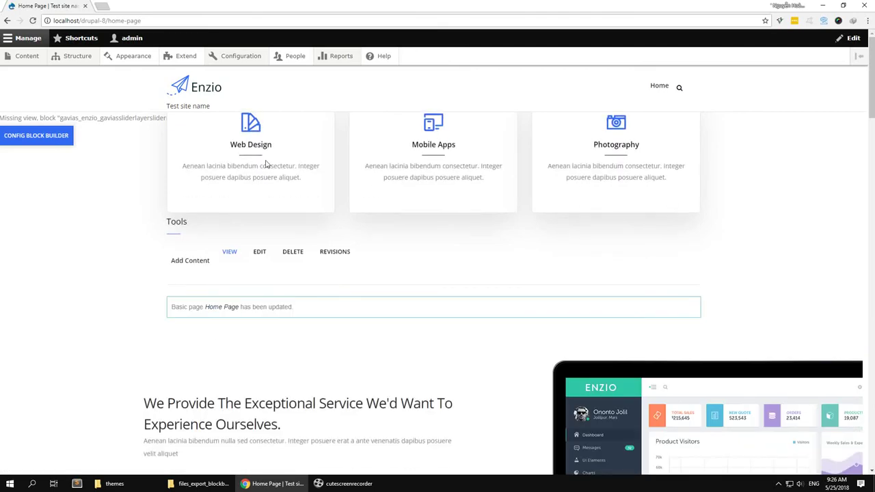
Review the imported sections of the Home Page and the message above the block builder configuration link
{"action": "scroll", "coordinate": [363, 284], "scroll_direction": "down", "scroll_amount": 7}
{"action": "scroll", "coordinate": [362, 284], "scroll_direction": "up", "scroll_amount": 6}
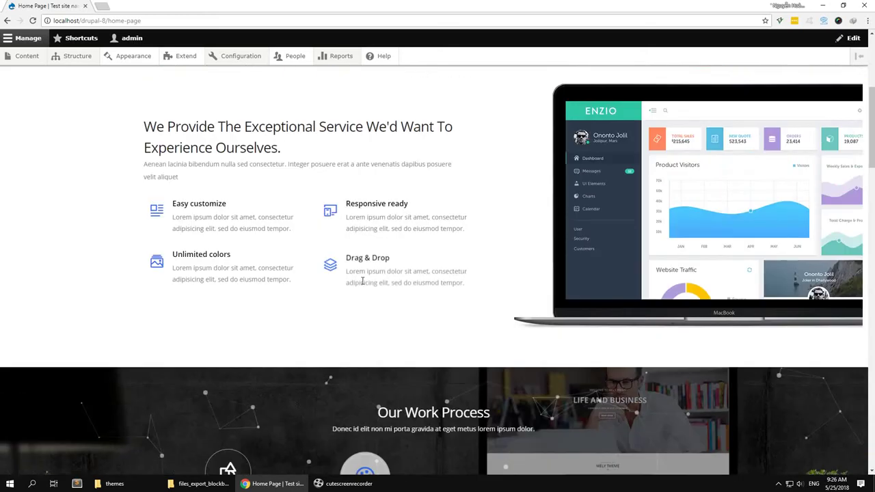
{"action": "scroll", "coordinate": [165, 226], "scroll_direction": "up", "scroll_amount": 1}
{"action": "left_click_drag", "start_coordinate": [140, 121], "coordinate": [67, 119]}
{"action": "left_click", "coordinate": [87, 249]}
Create a Gavias group slider layer named "Slider Main"
{"action": "mouse_move", "coordinate": [77, 57]}
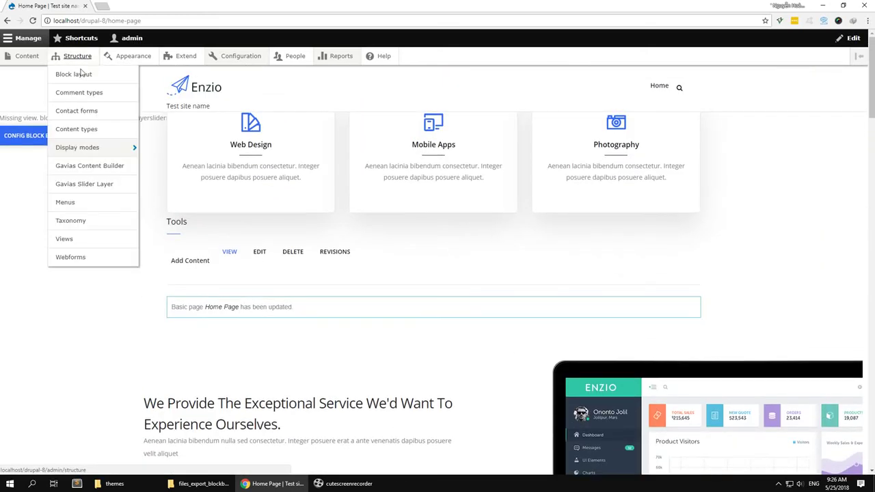
{"action": "left_click", "coordinate": [91, 186]}
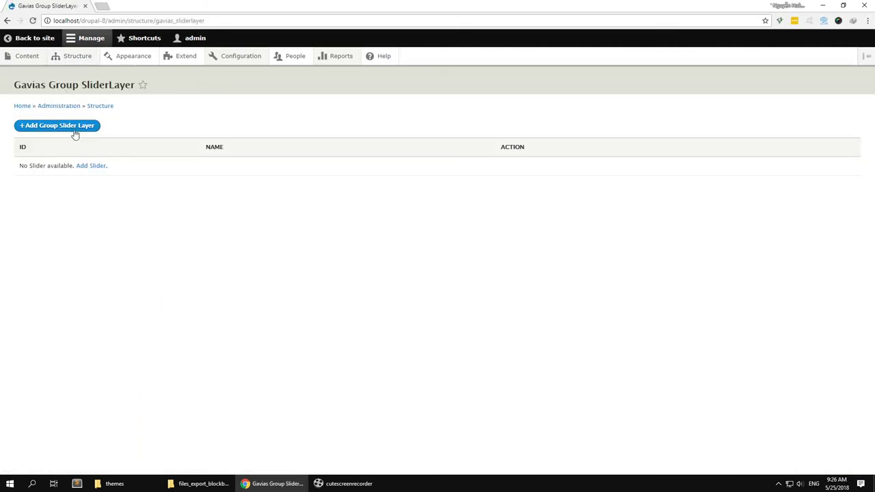
{"action": "left_click", "coordinate": [83, 168]}
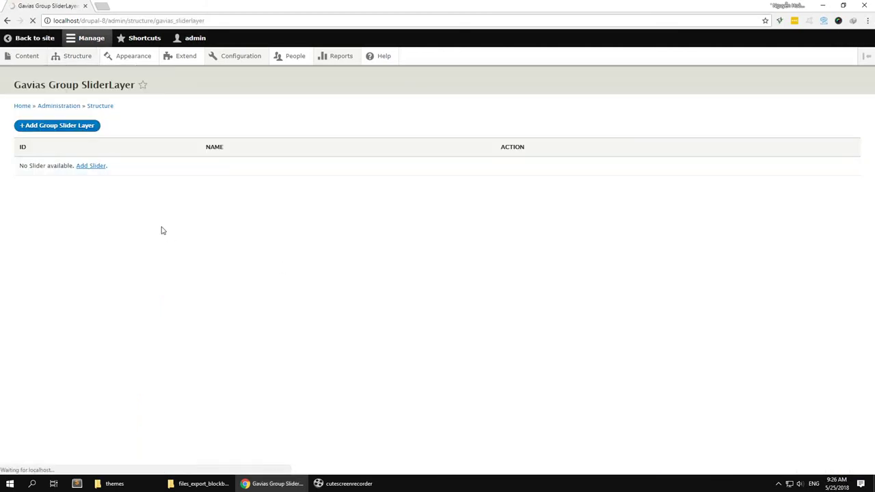
{"action": "left_click", "coordinate": [107, 135]}
{"action": "left_click", "coordinate": [78, 149]}
{"action": "left_click", "coordinate": [38, 153]}
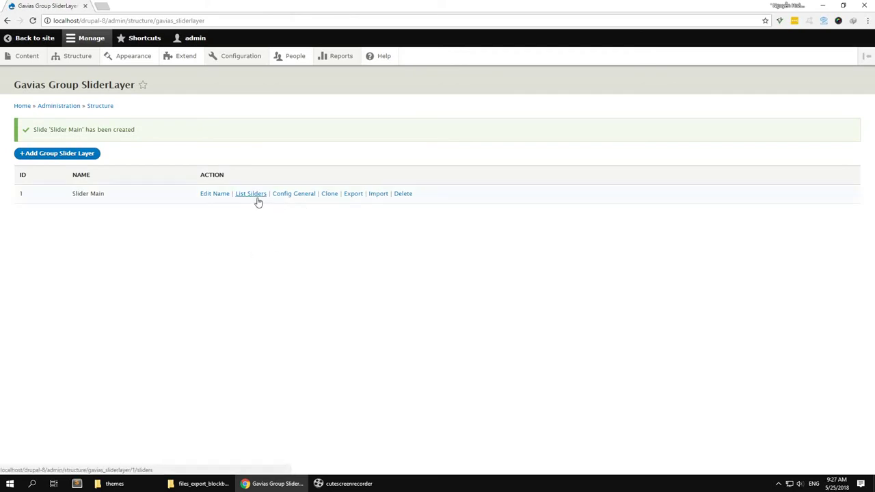
Open the import form for Slider Main and extract files_export_sliderlayer.zip from the theme package into its own folder
{"action": "left_click", "coordinate": [378, 195]}
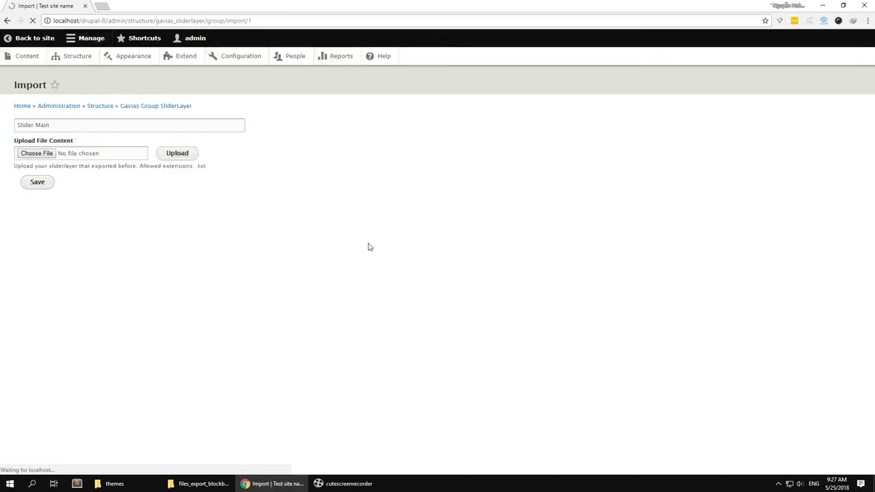
{"action": "left_click", "coordinate": [187, 479]}
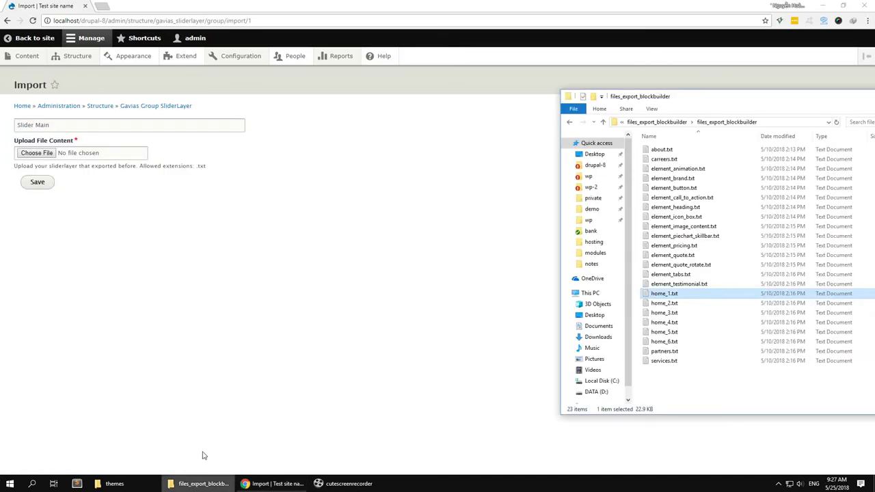
{"action": "left_click_drag", "start_coordinate": [670, 106], "coordinate": [568, 115]}
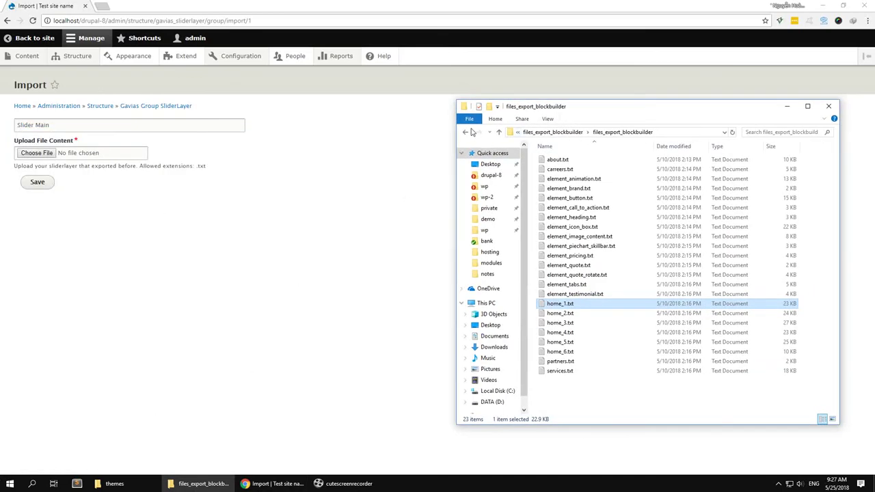
{"action": "left_click", "coordinate": [466, 132]}
{"action": "left_click", "coordinate": [575, 132]}
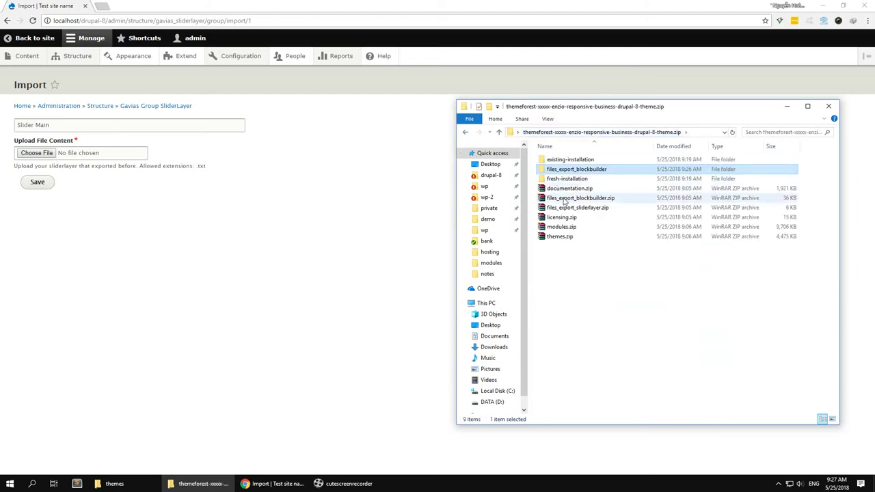
{"action": "left_click", "coordinate": [577, 209]}
{"action": "right_click", "coordinate": [577, 210]}
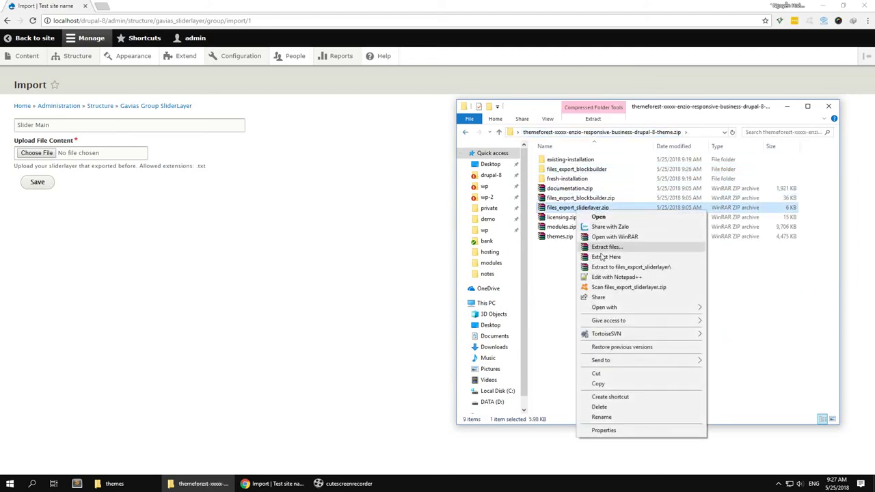
{"action": "left_click", "coordinate": [607, 266]}
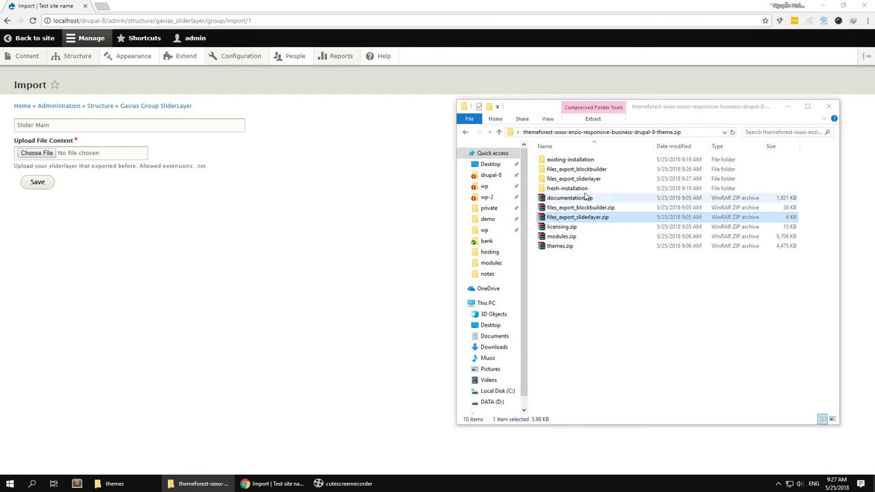
Import the exported slider file from the files_export_sliderlayer folder into Slider Main and save
{"action": "double_click", "coordinate": [583, 179]}
{"action": "left_click", "coordinate": [578, 160]}
{"action": "double_click", "coordinate": [577, 160]}
{"action": "left_click", "coordinate": [567, 161]}
{"action": "left_click_drag", "start_coordinate": [568, 164], "coordinate": [48, 155]}
{"action": "left_click", "coordinate": [42, 186]}
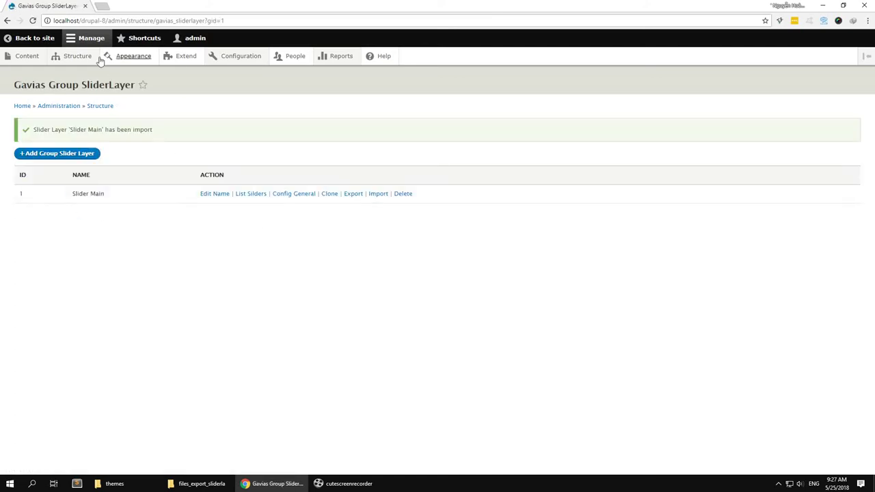
In the block layout, move the Tools block from the Help region to the Other region and save the blocks
{"action": "left_click", "coordinate": [69, 72]}
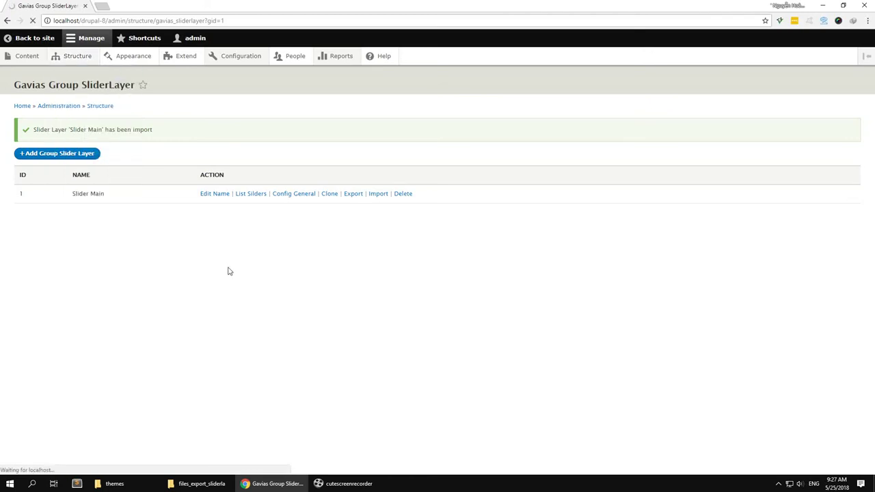
{"action": "scroll", "coordinate": [226, 274], "scroll_direction": "down", "scroll_amount": 5}
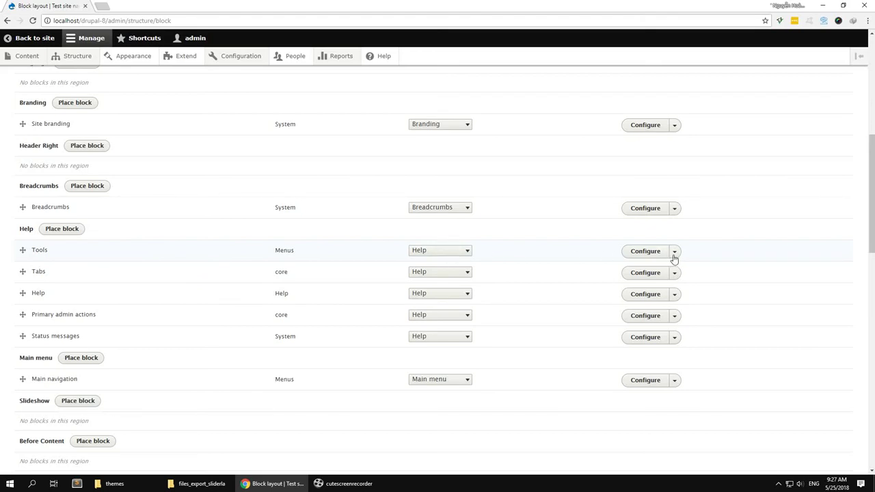
{"action": "left_click", "coordinate": [469, 251]}
{"action": "scroll", "coordinate": [441, 410], "scroll_direction": "down", "scroll_amount": 2}
{"action": "left_click", "coordinate": [441, 442]}
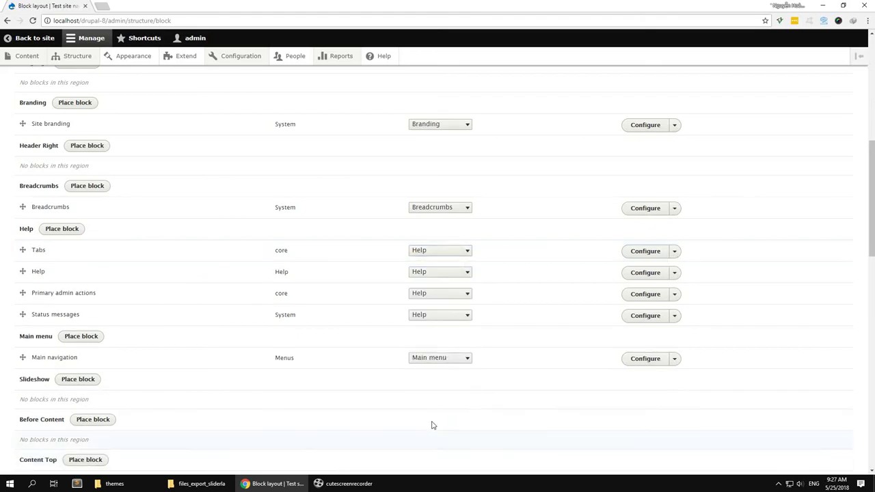
{"action": "scroll", "coordinate": [288, 363], "scroll_direction": "down", "scroll_amount": 3}
{"action": "scroll", "coordinate": [288, 364], "scroll_direction": "up", "scroll_amount": 1}
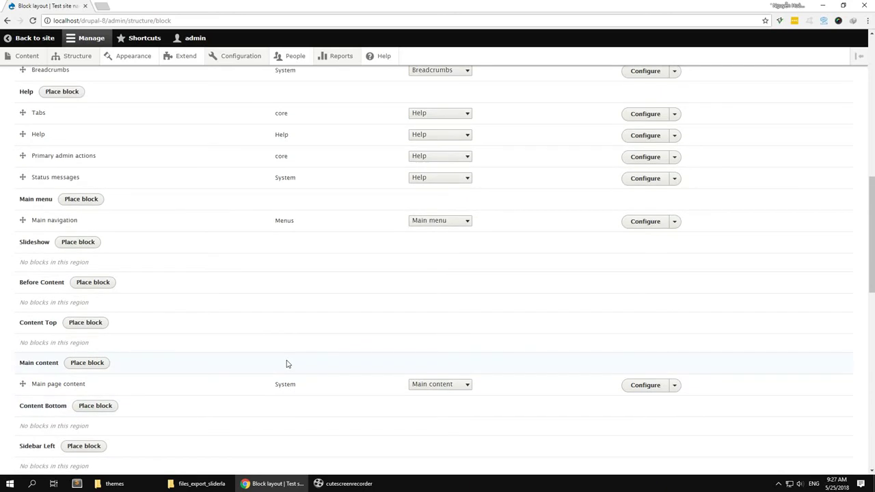
{"action": "scroll", "coordinate": [287, 363], "scroll_direction": "down", "scroll_amount": 10}
{"action": "left_click", "coordinate": [43, 424]}
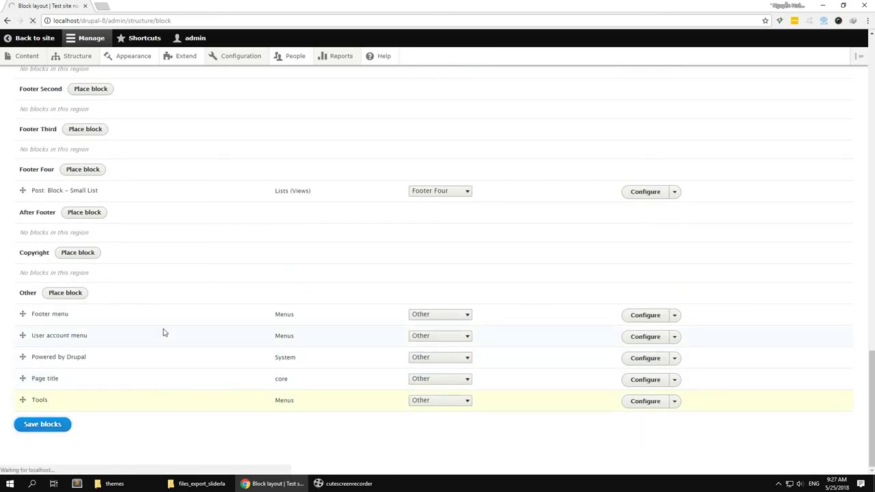
Place the "Gavias SliderLayer – Slider Main" block in the Other region with its title display turned off and save it
{"action": "scroll", "coordinate": [181, 322], "scroll_direction": "down", "scroll_amount": 15}
{"action": "left_click", "coordinate": [66, 294]}
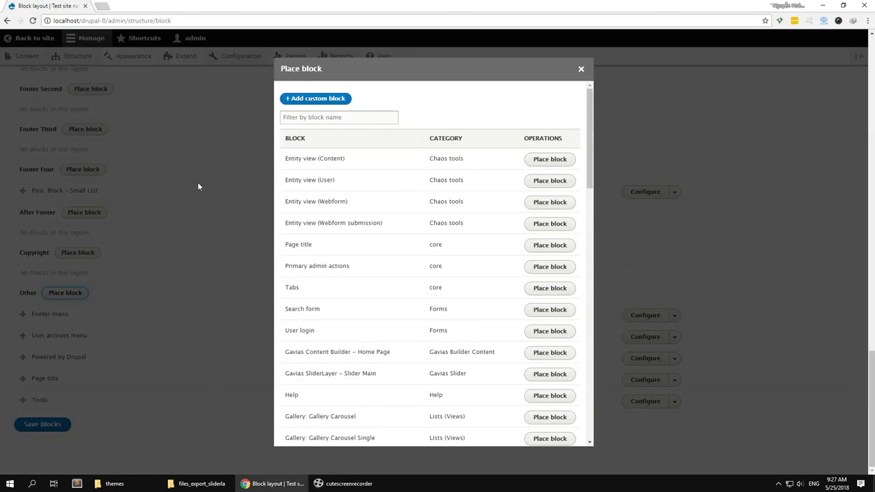
{"action": "left_click", "coordinate": [310, 122]}
{"action": "type", "text": "sli"}
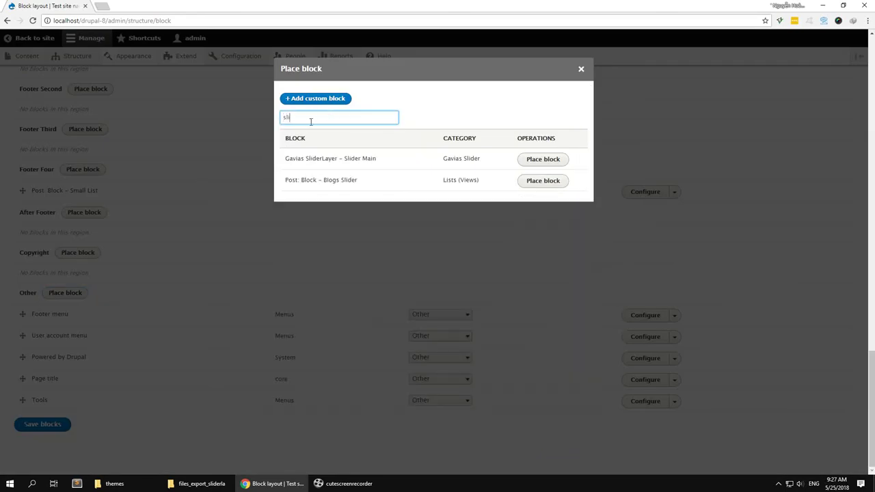
{"action": "left_click", "coordinate": [550, 163]}
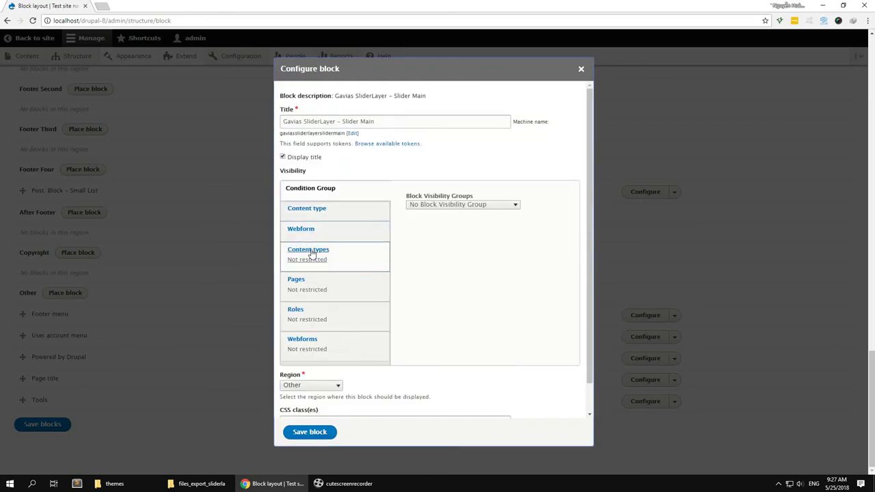
{"action": "left_click", "coordinate": [299, 162]}
{"action": "left_click", "coordinate": [313, 432]}
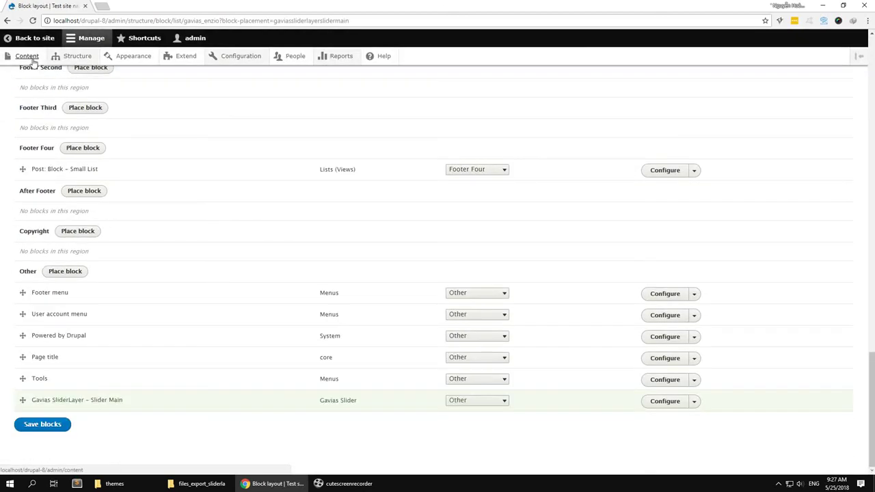
In the Home Page's block builder, assign the Gavias SliderLayer – Slider Main block to the Slider row's Drupal Block element and save the configuration
{"action": "left_click", "coordinate": [31, 59]}
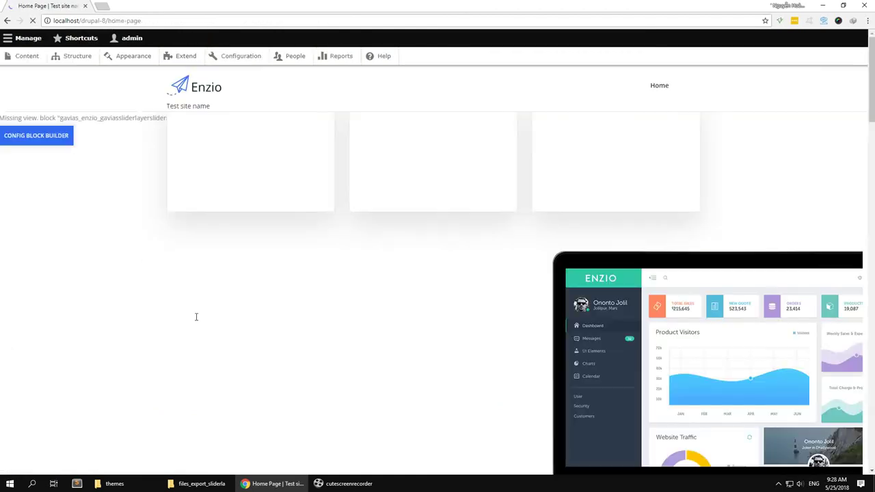
{"action": "left_click", "coordinate": [59, 137]}
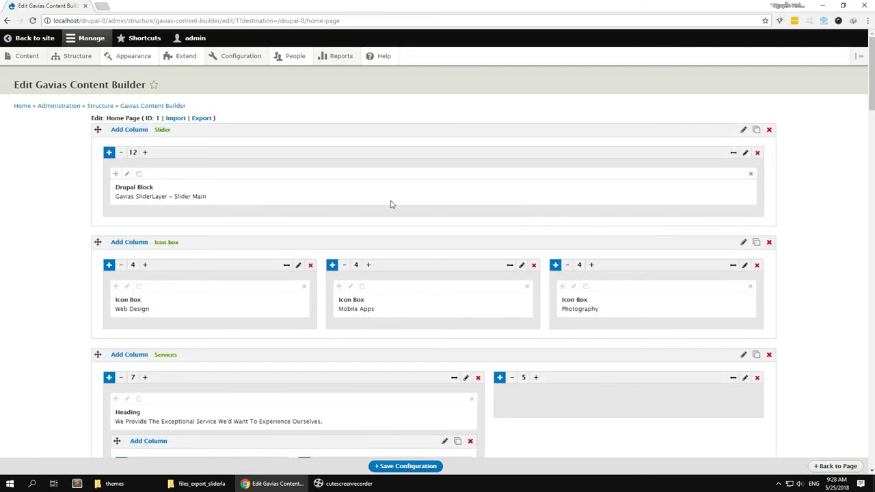
{"action": "left_click", "coordinate": [127, 174]}
{"action": "left_click", "coordinate": [264, 166]}
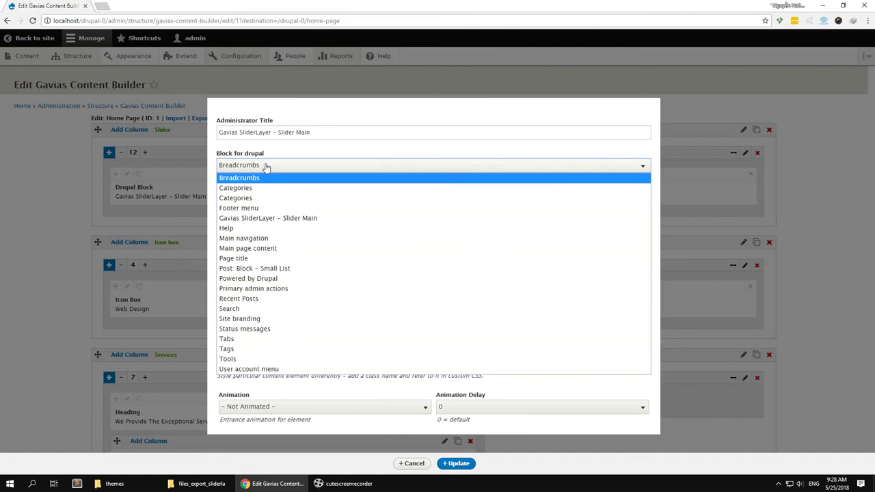
{"action": "left_click", "coordinate": [267, 219]}
{"action": "left_click", "coordinate": [456, 464]}
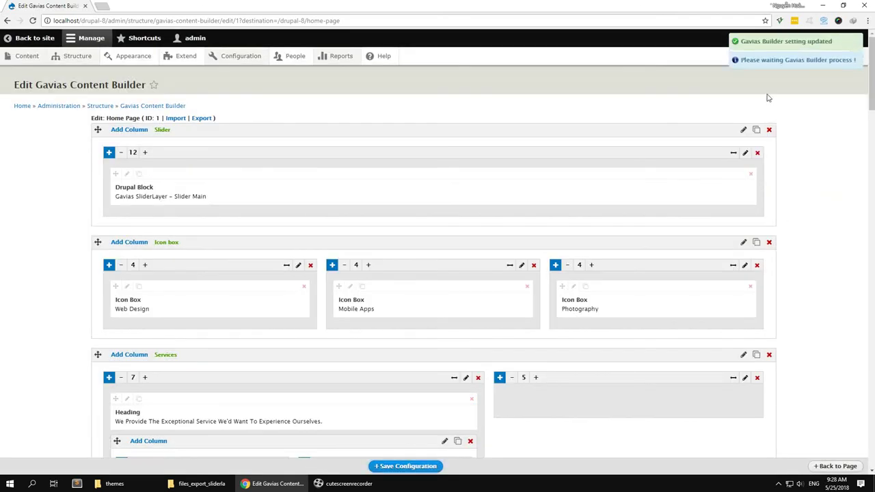
Return to the Home Page and review the slider and the content sections down the whole page
{"action": "left_click", "coordinate": [839, 467]}
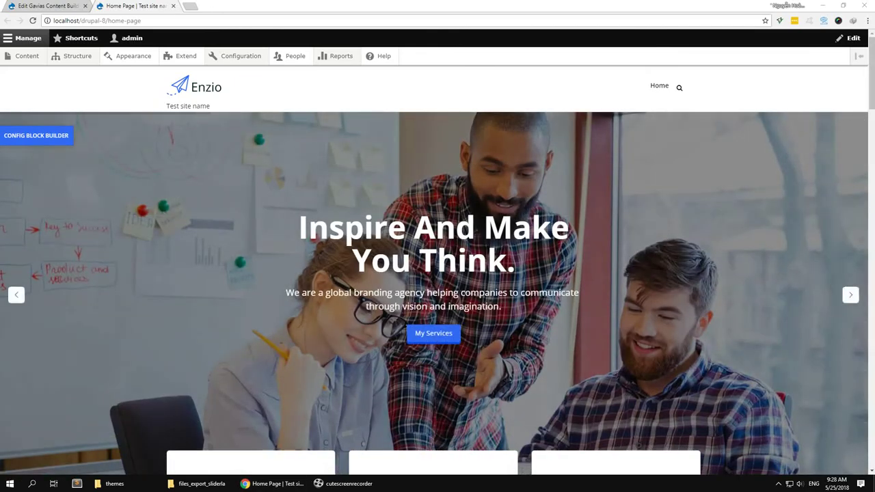
{"action": "scroll", "coordinate": [438, 271], "scroll_direction": "down", "scroll_amount": 5}
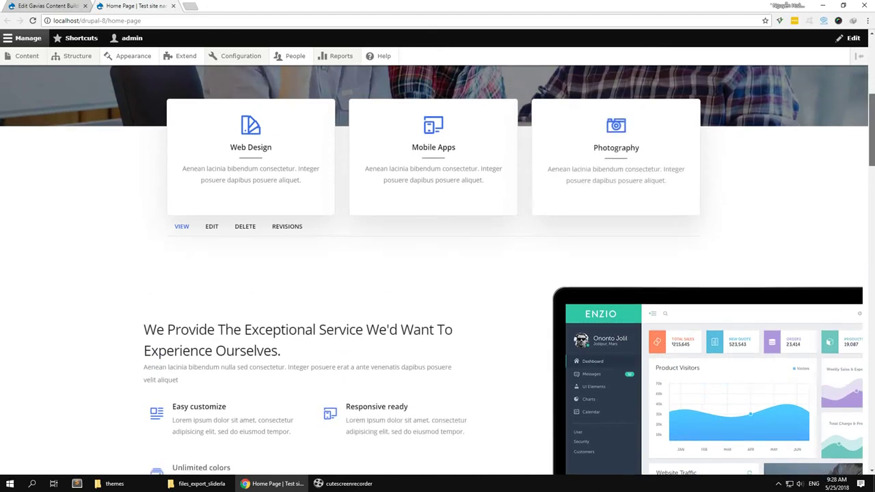
{"action": "scroll", "coordinate": [438, 271], "scroll_direction": "down", "scroll_amount": 8}
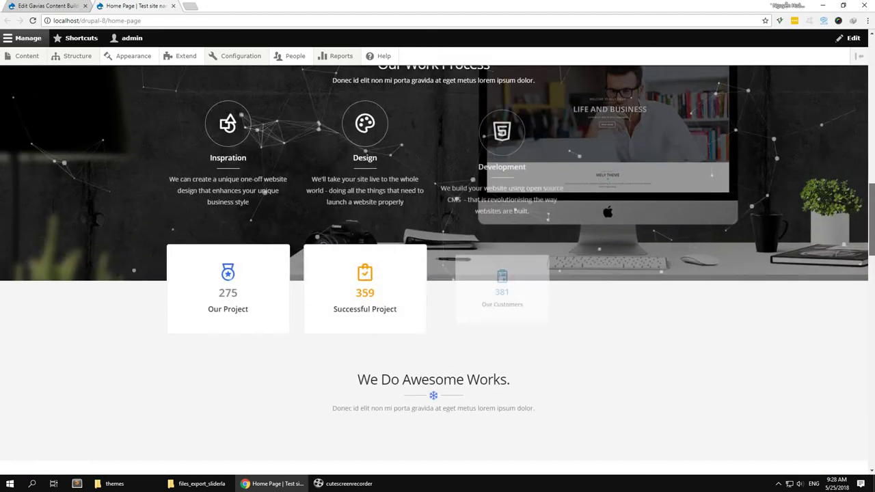
{"action": "scroll", "coordinate": [438, 271], "scroll_direction": "down", "scroll_amount": 10}
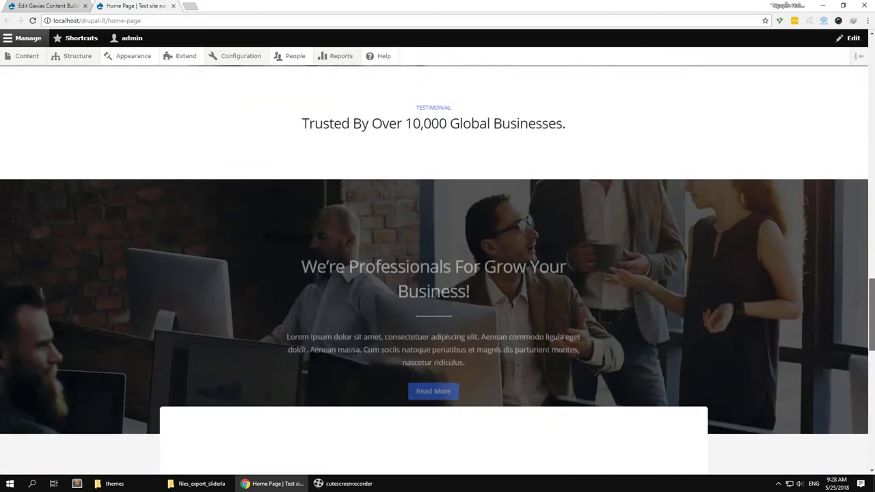
{"action": "scroll", "coordinate": [438, 271], "scroll_direction": "down", "scroll_amount": 11}
{"action": "left_click_drag", "start_coordinate": [871, 417], "coordinate": [238, 110]}
In the block layout, configure the Site branding block to hide the site name and site slogan, and save it
{"action": "left_click", "coordinate": [90, 109]}
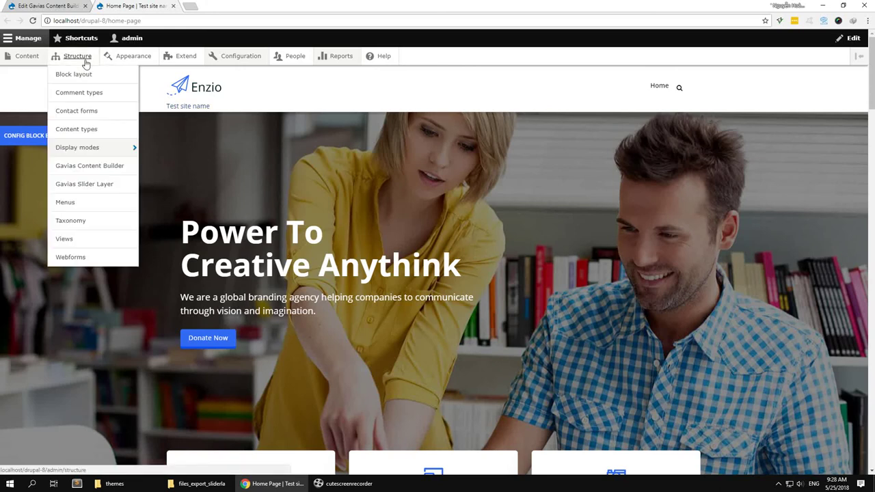
{"action": "left_click", "coordinate": [78, 74]}
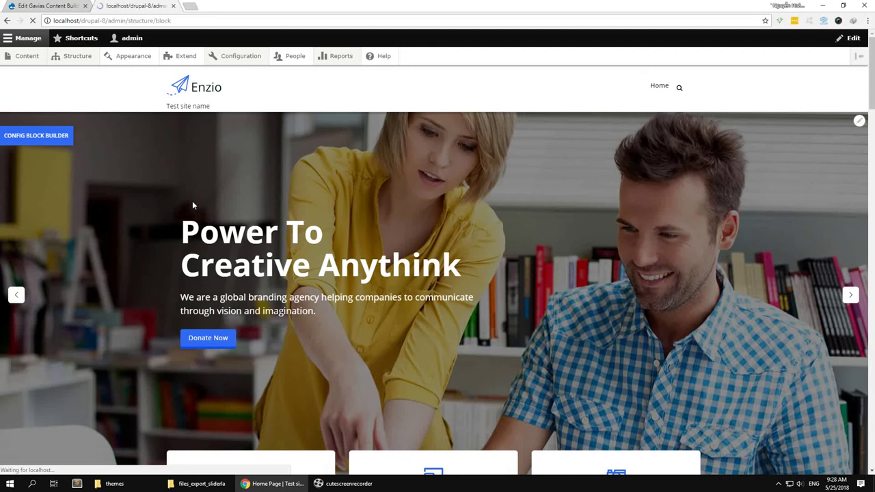
{"action": "scroll", "coordinate": [75, 264], "scroll_direction": "down", "scroll_amount": 3}
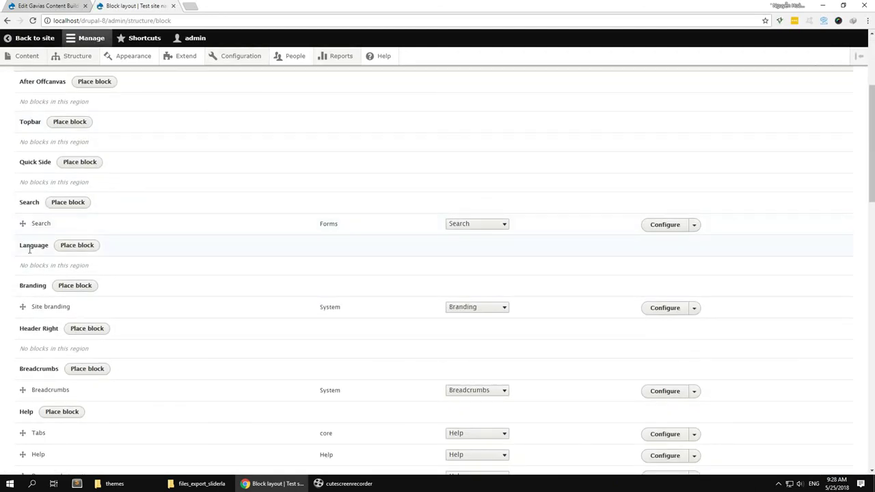
{"action": "left_click", "coordinate": [646, 309]}
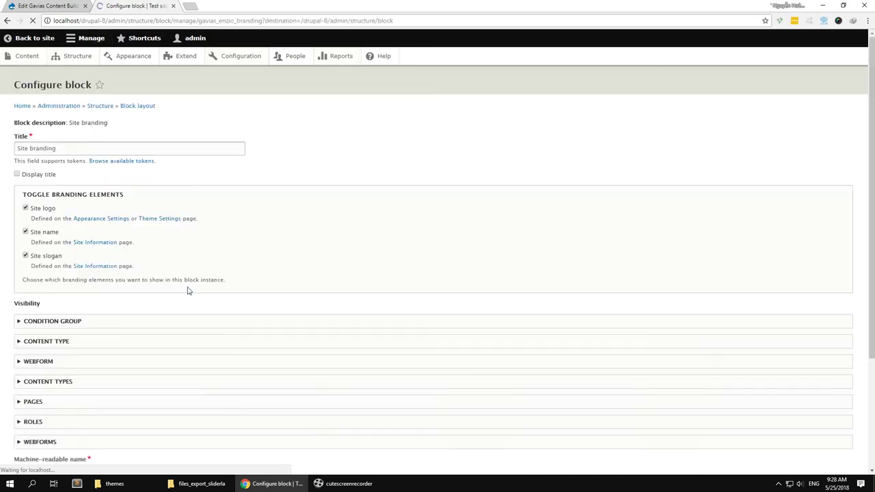
{"action": "scroll", "coordinate": [62, 321], "scroll_direction": "down", "scroll_amount": 3}
{"action": "left_click", "coordinate": [42, 424]}
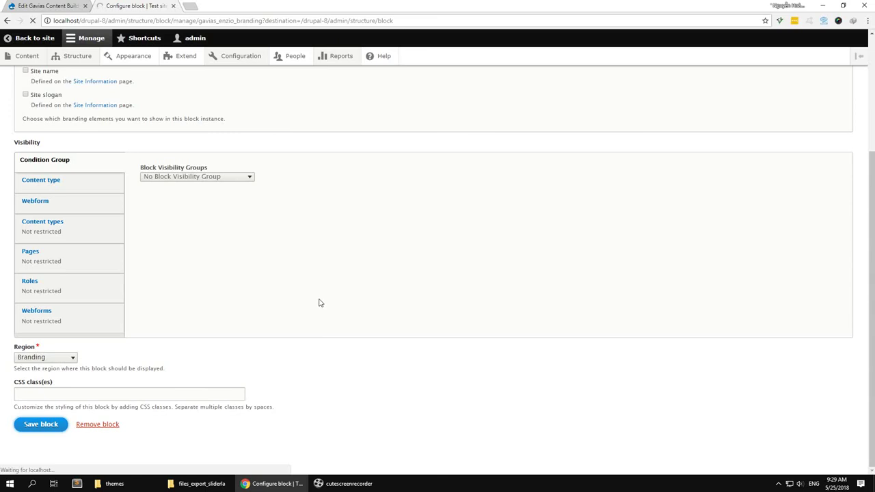
In the basic site settings, set the default front page to the home-page path, save, and check the Home Page
{"action": "mouse_move", "coordinate": [244, 64]}
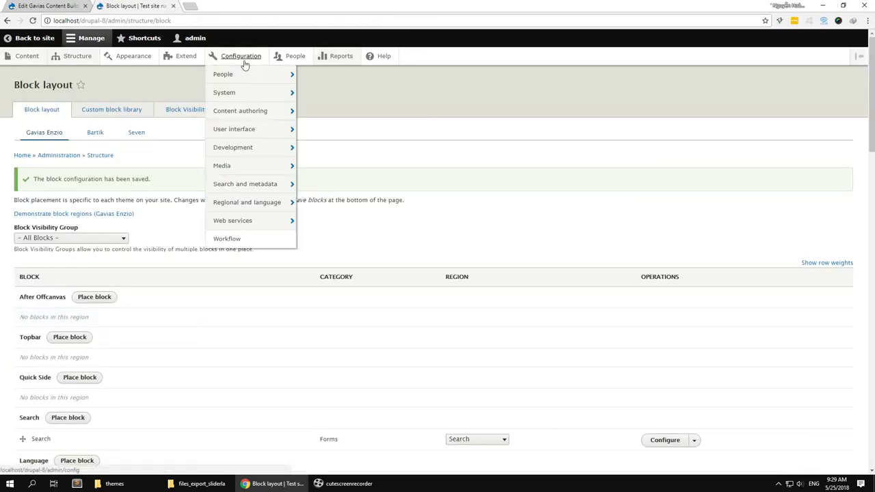
{"action": "left_click", "coordinate": [309, 111]}
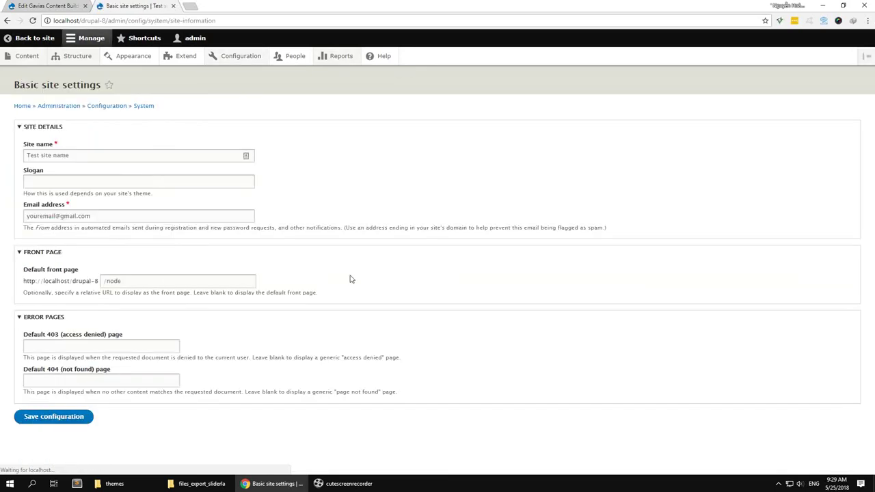
{"action": "left_click", "coordinate": [205, 281]}
{"action": "double_click", "coordinate": [202, 281]}
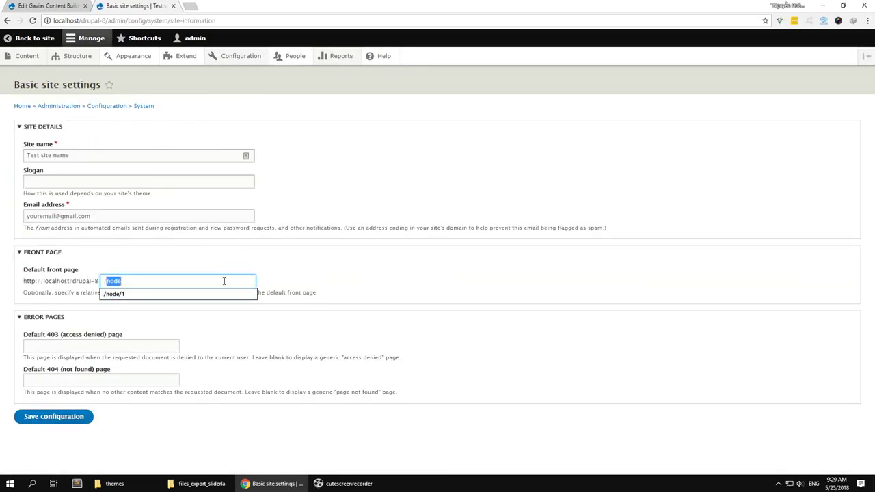
{"action": "type", "text": "host/drupal-8/home-page"}
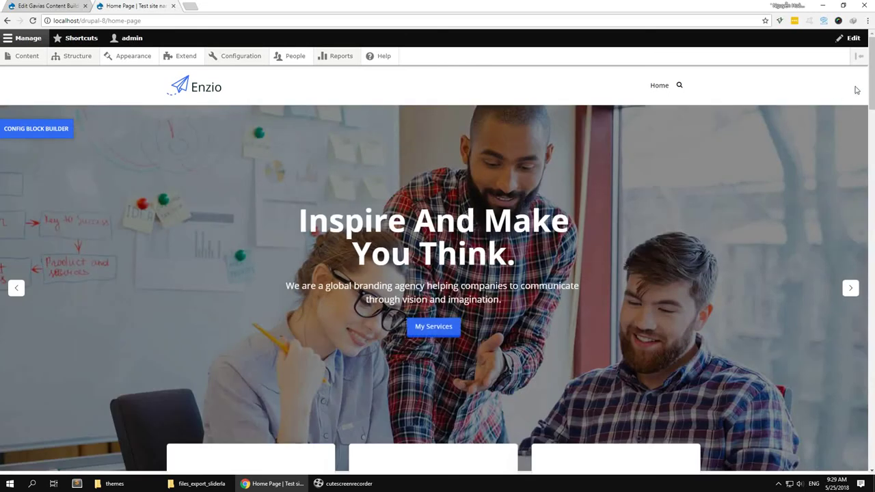
{"action": "left_click_drag", "start_coordinate": [873, 82], "coordinate": [854, 54]}
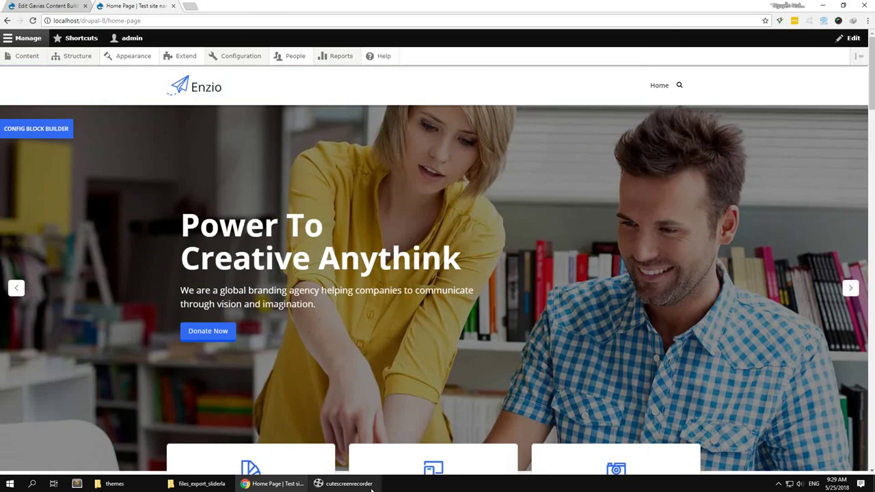